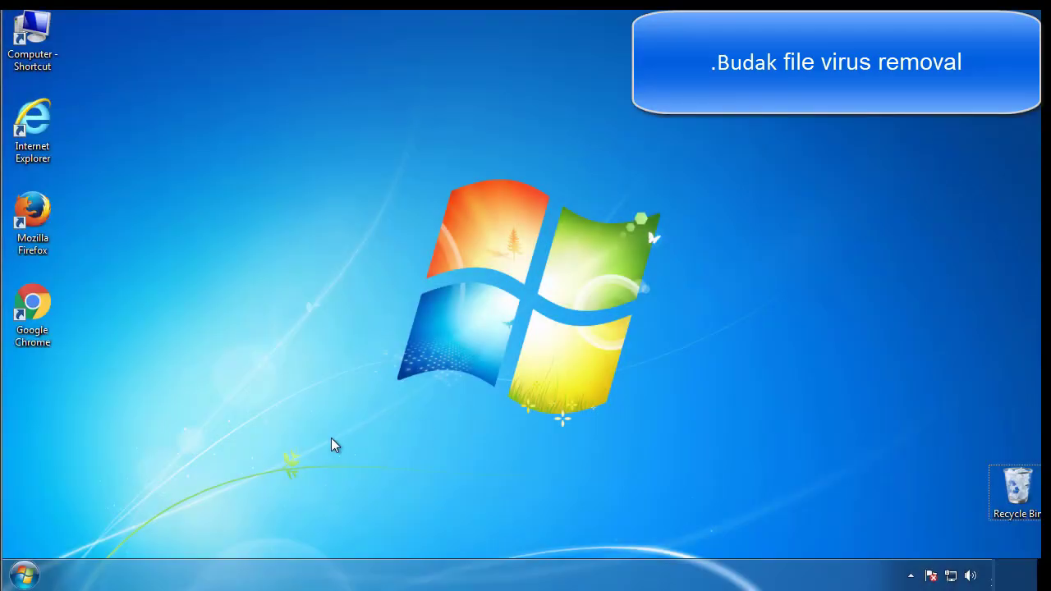
Enable Safe boot (Minimal) on msconfig's Boot tab and restart into Safe Mode.
left_click(33, 574)
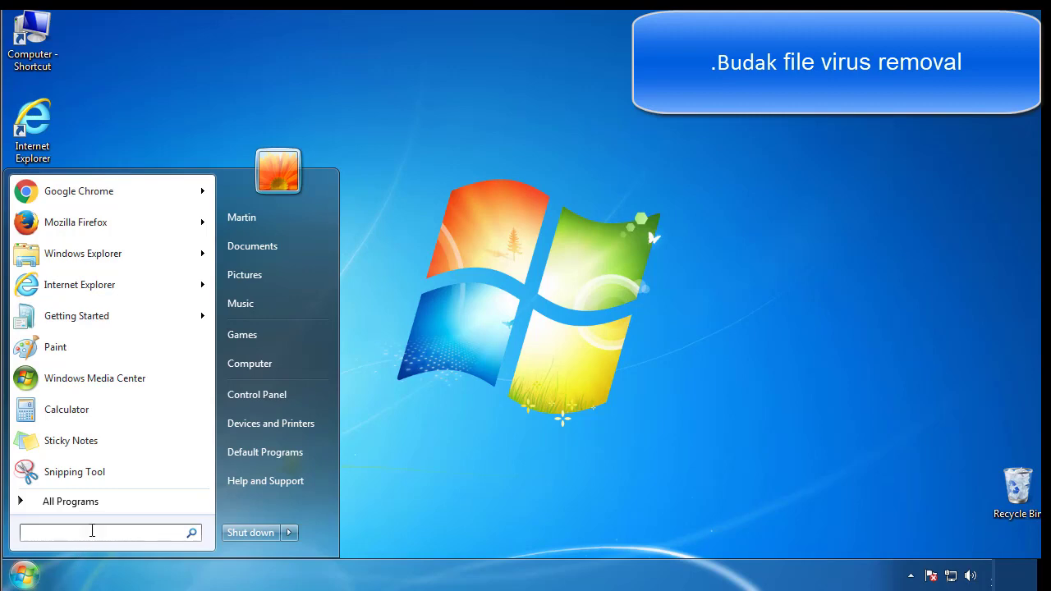
type("msconfig")
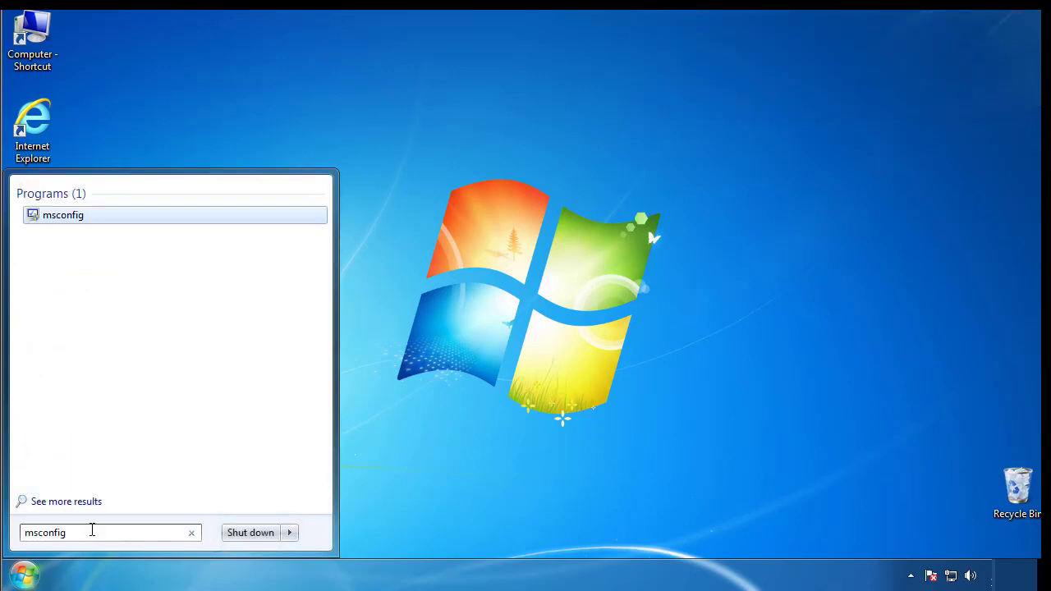
key("Return")
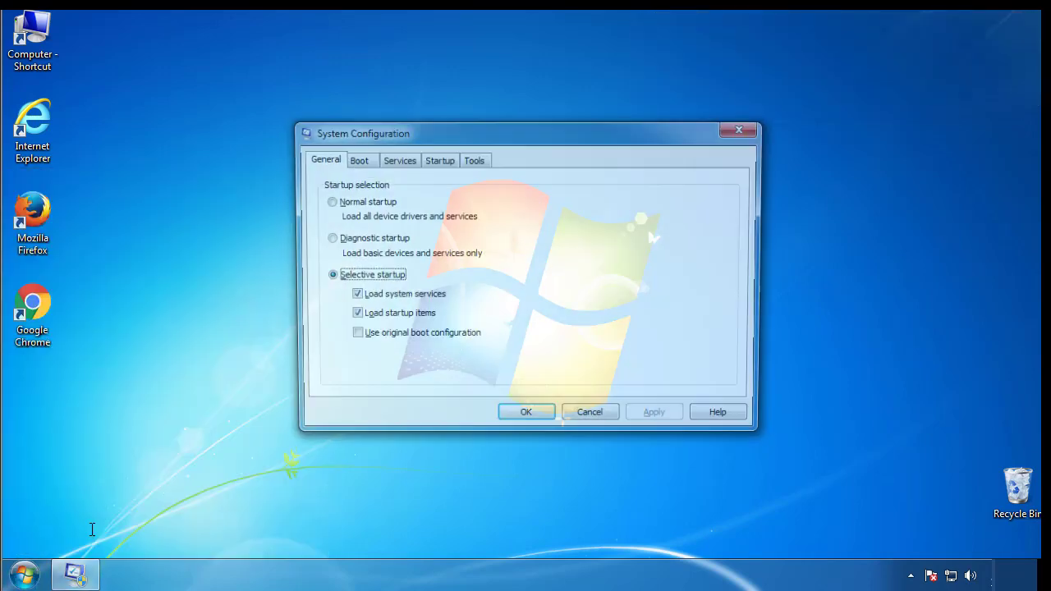
left_click(355, 160)
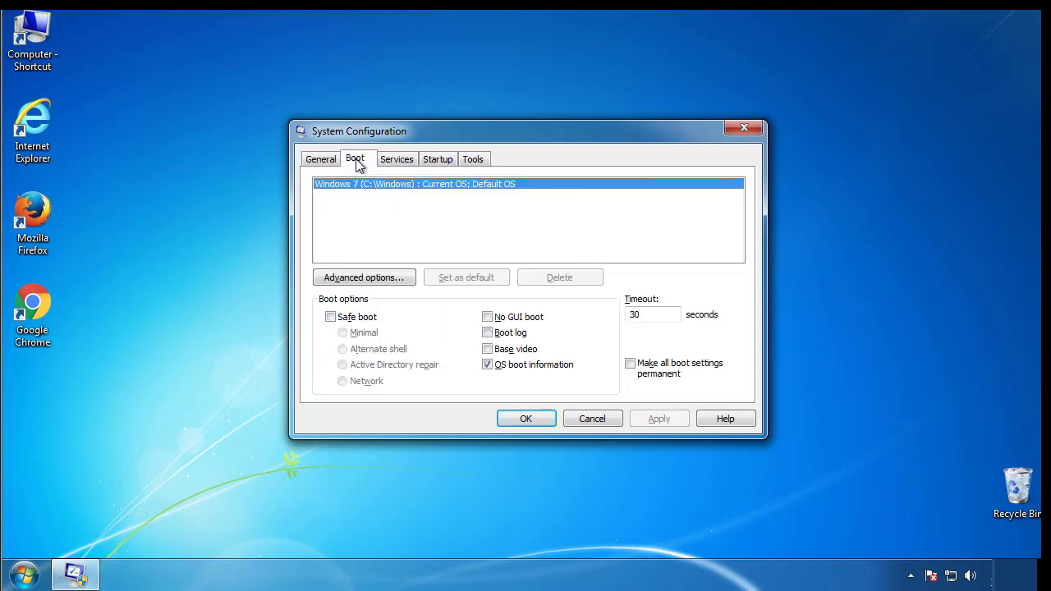
left_click(330, 317)
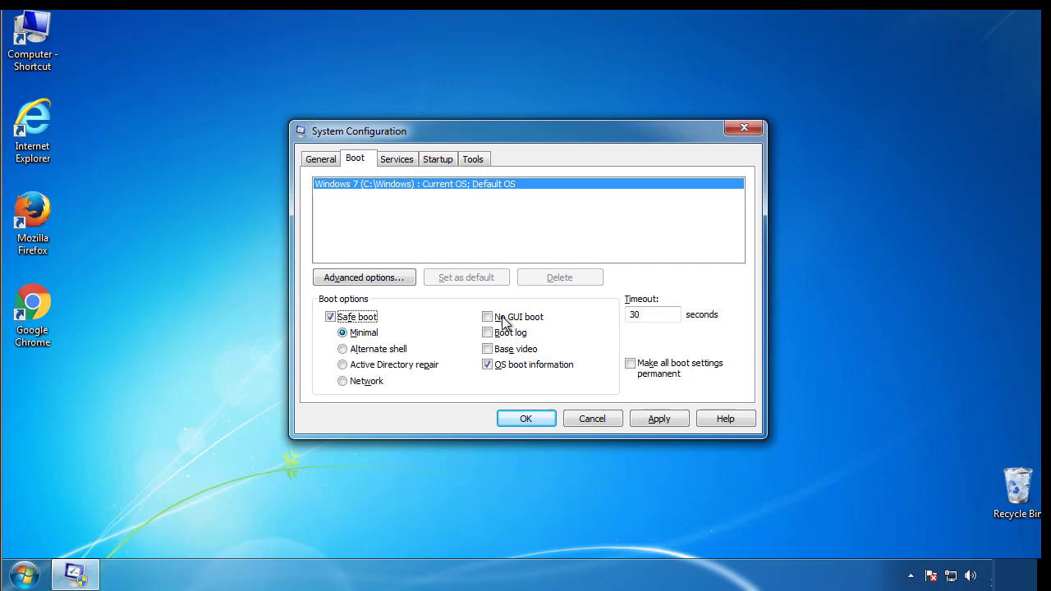
left_click(533, 419)
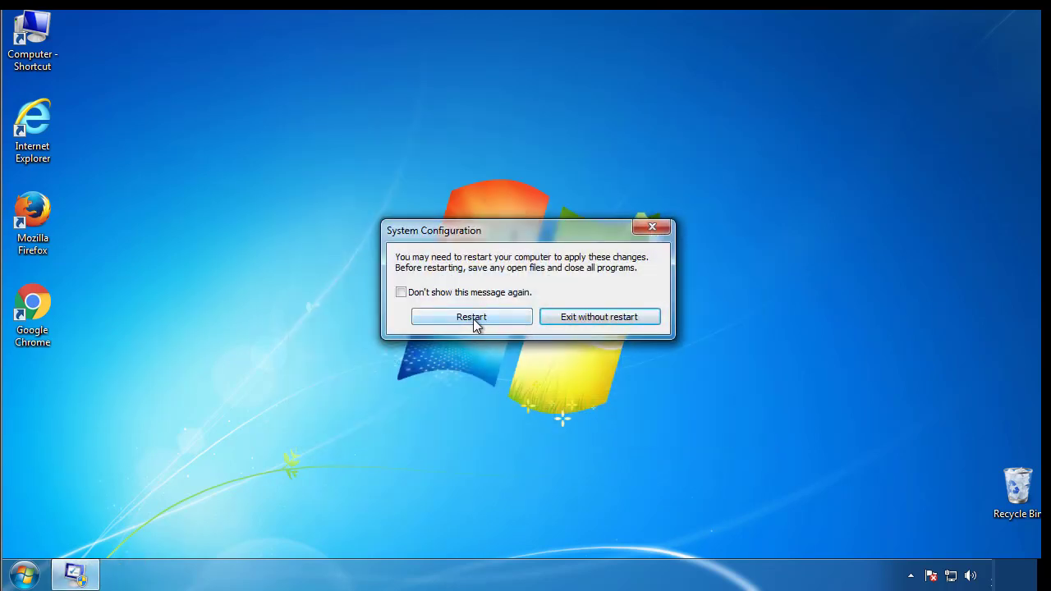
left_click(476, 322)
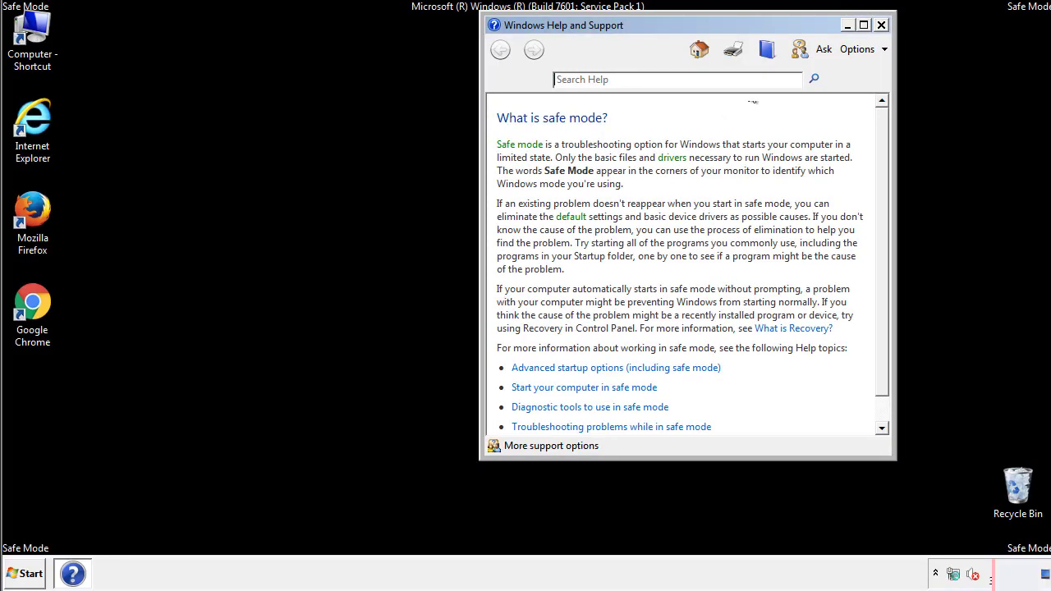
Close the Safe Mode help and set Folder Options to show hidden files, folders and drives.
left_click(881, 24)
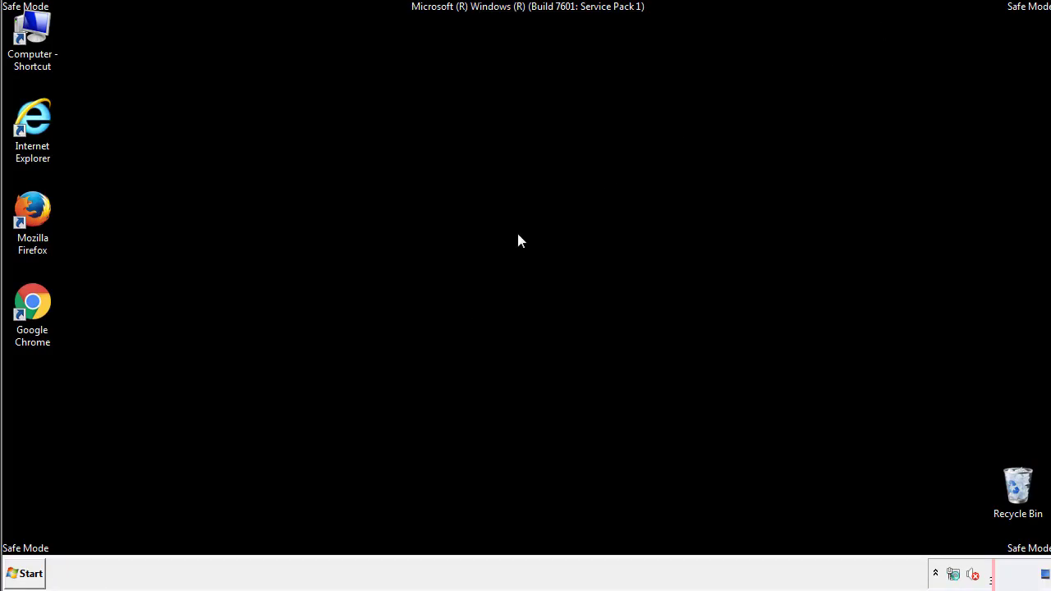
left_click(31, 572)
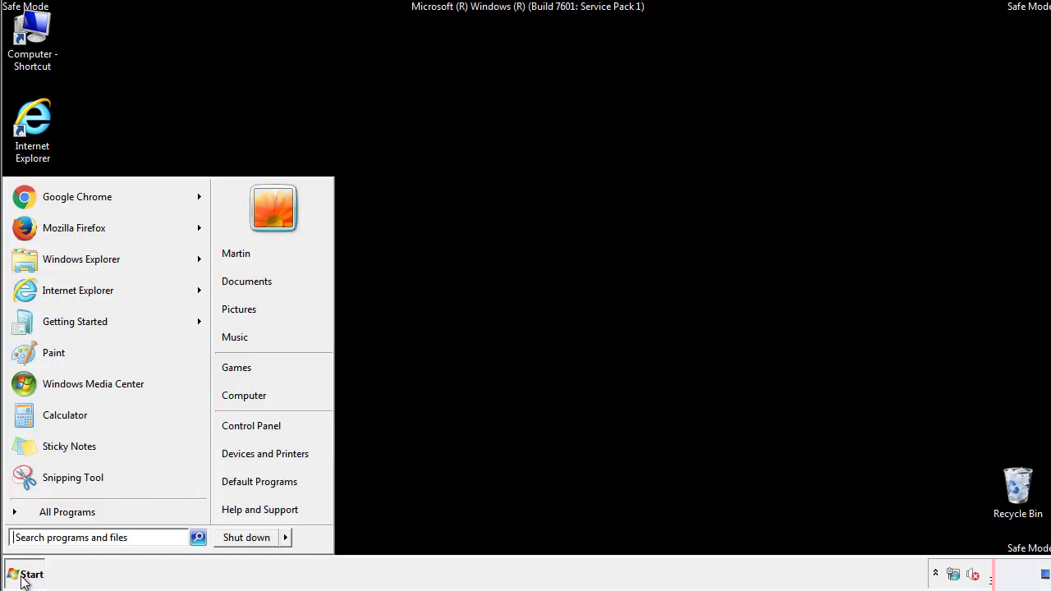
left_click(262, 424)
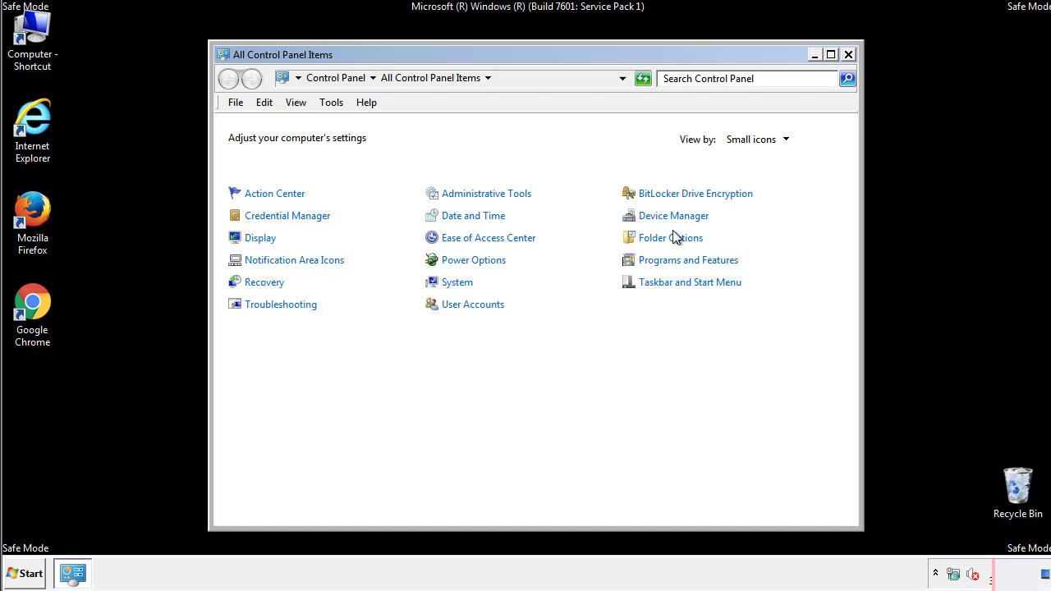
left_click(673, 238)
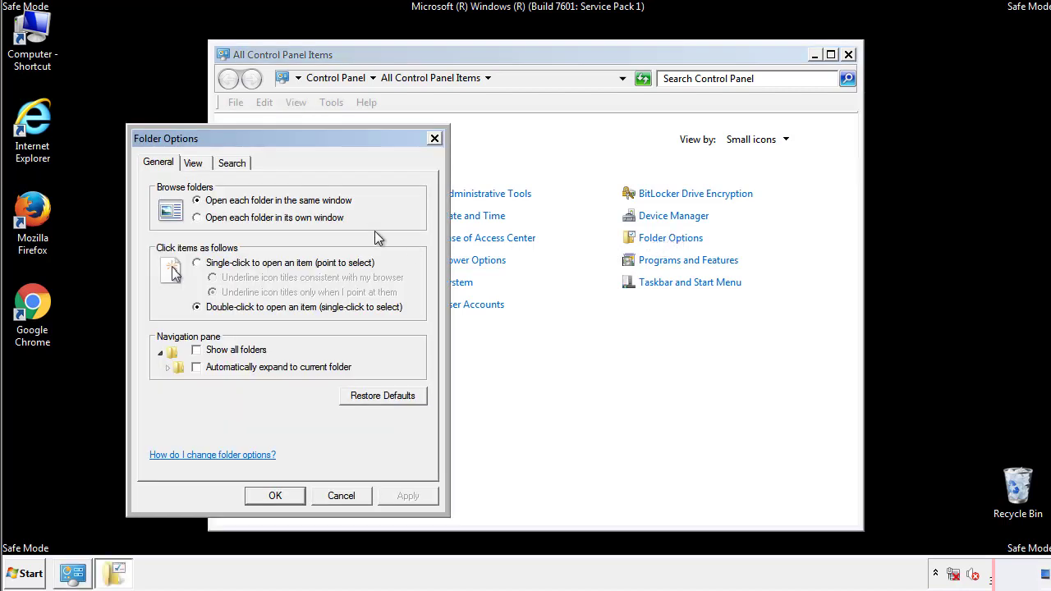
left_click(194, 163)
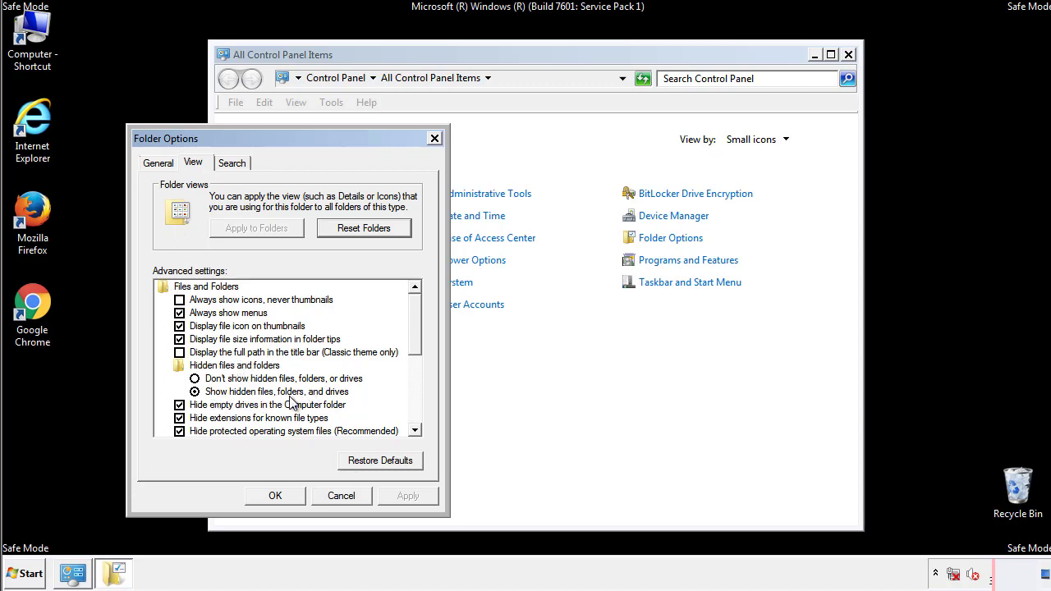
left_click(283, 493)
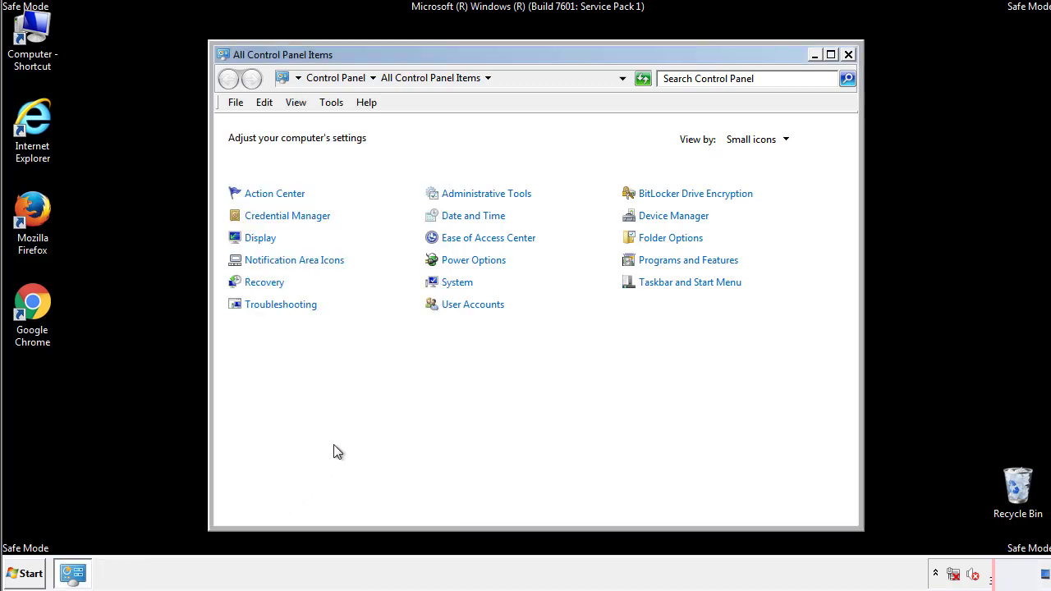
Close Control Panel and browse from Computer into the C:\Windows folder.
left_click(848, 54)
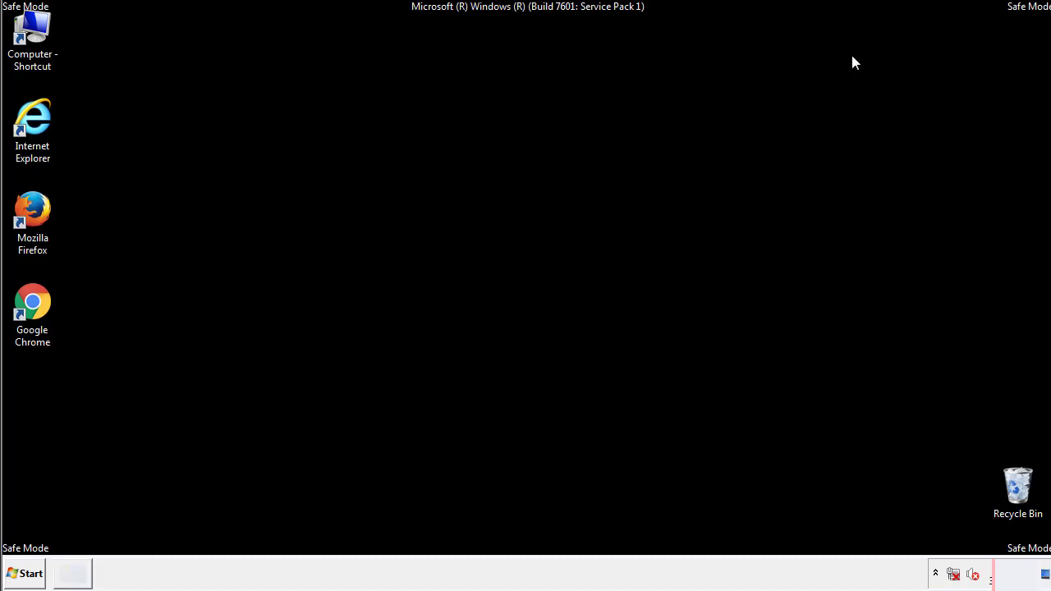
double_click(43, 28)
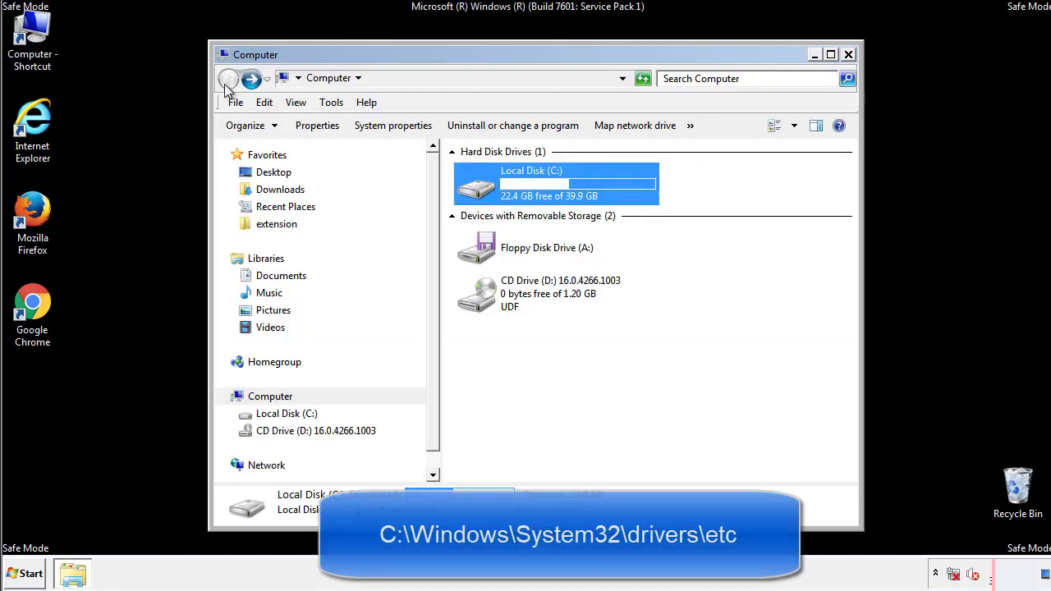
double_click(471, 184)
left_click(479, 303)
double_click(480, 303)
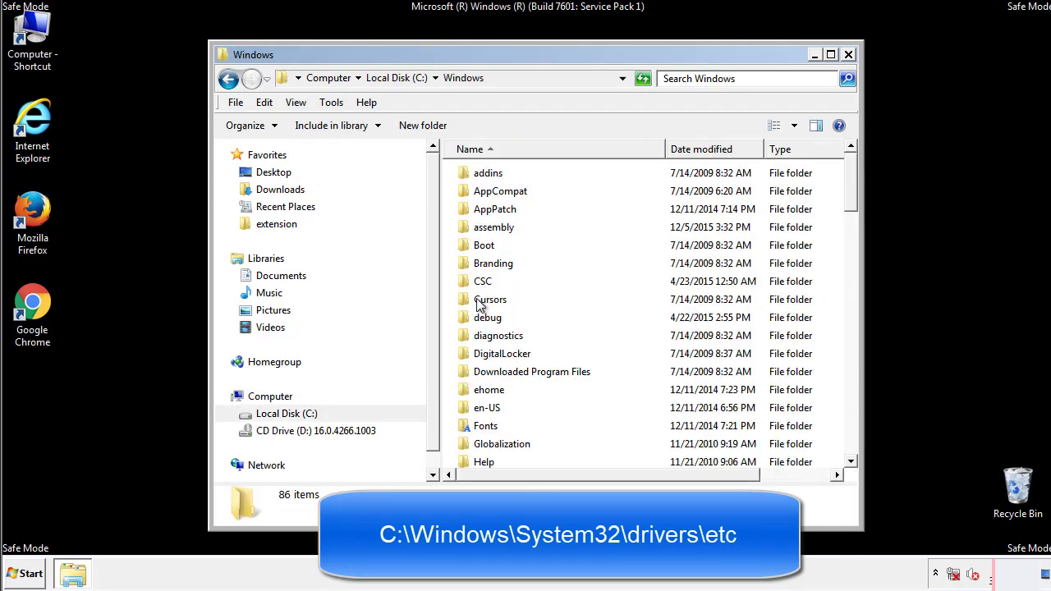
Go into System32\drivers\etc and open the hosts file.
scroll(483, 369, "down", 2)
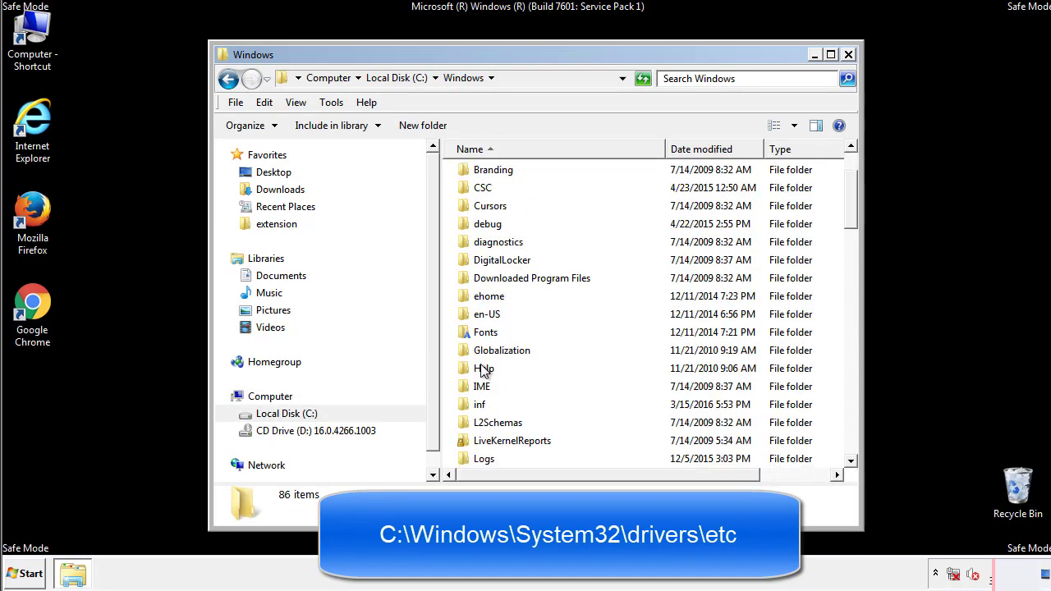
scroll(483, 371, "down", 7)
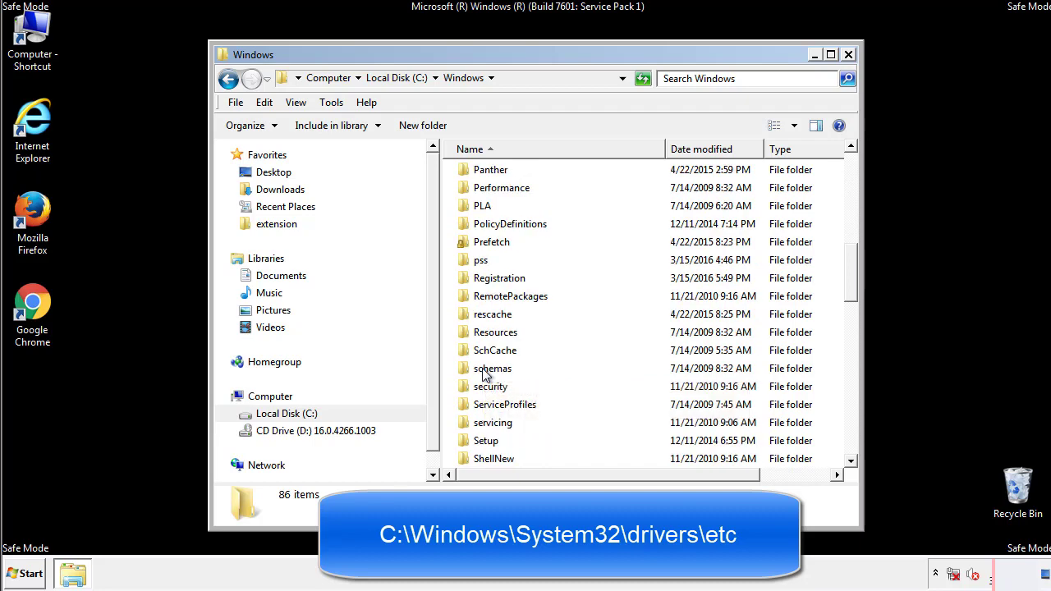
scroll(485, 373, "down", 2)
double_click(496, 423)
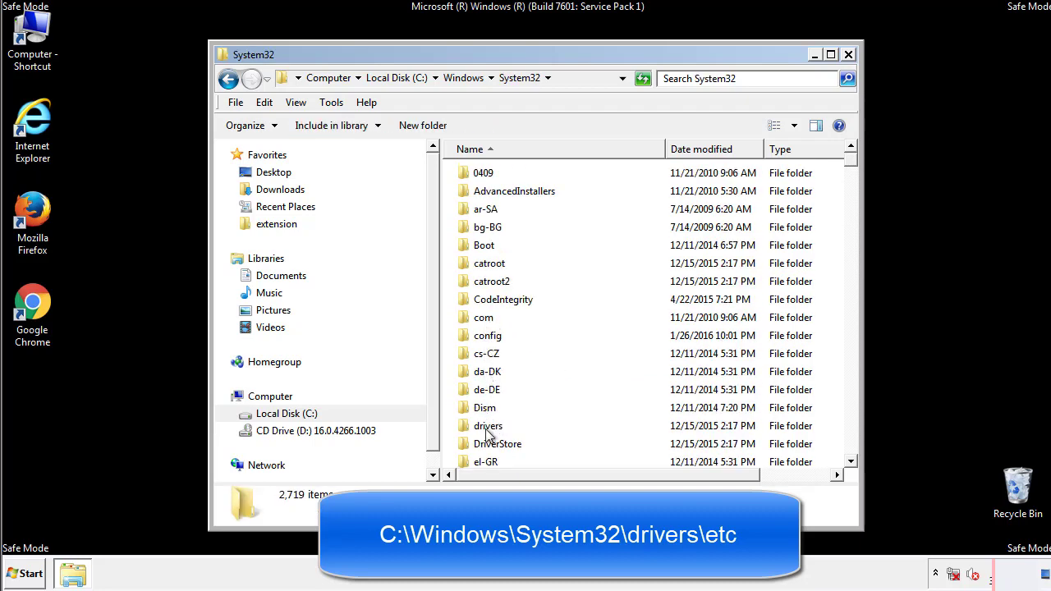
double_click(489, 426)
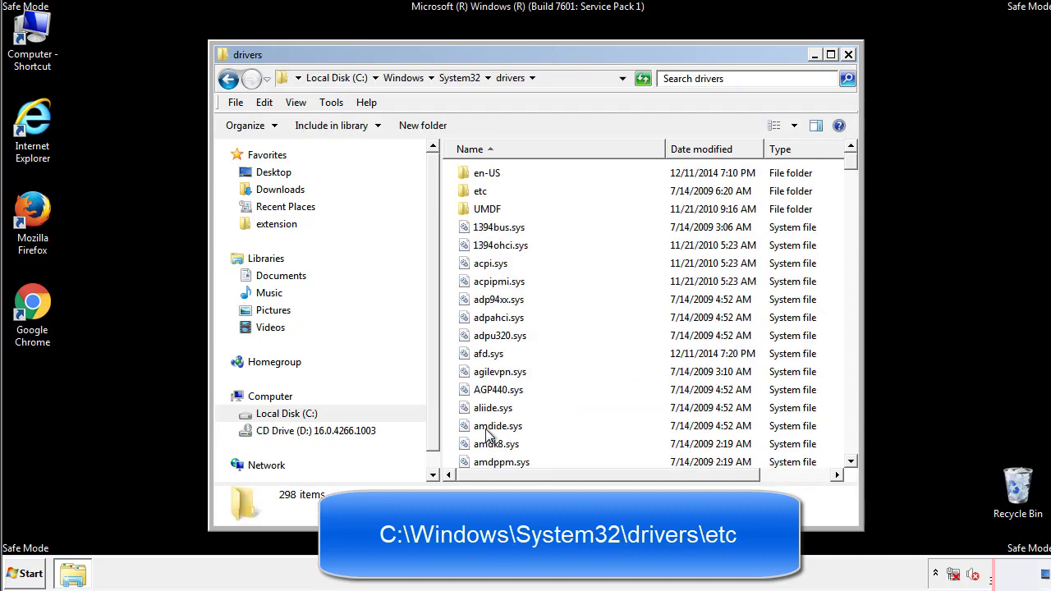
double_click(471, 197)
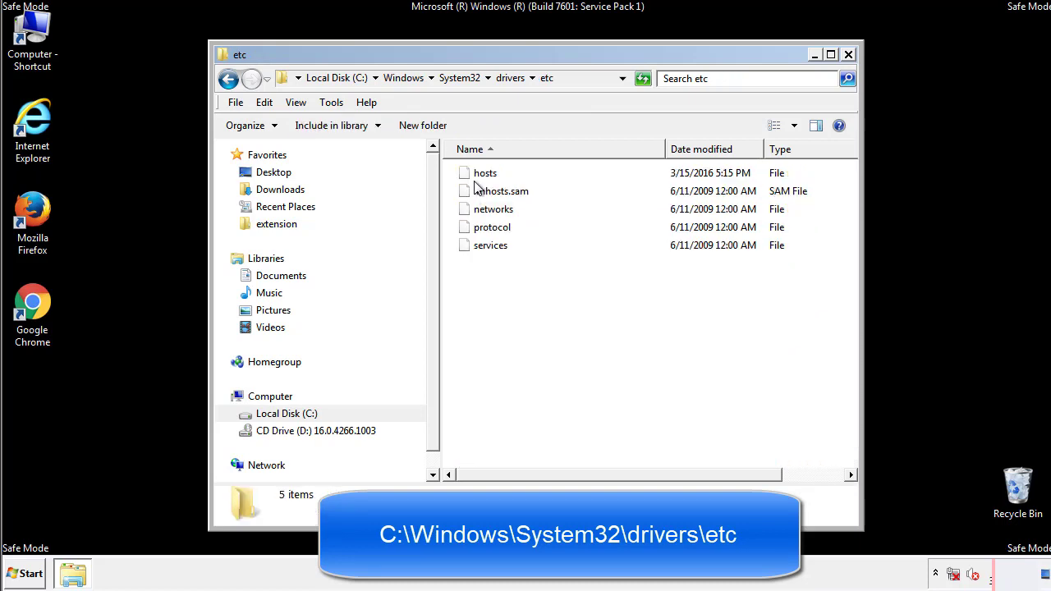
double_click(477, 174)
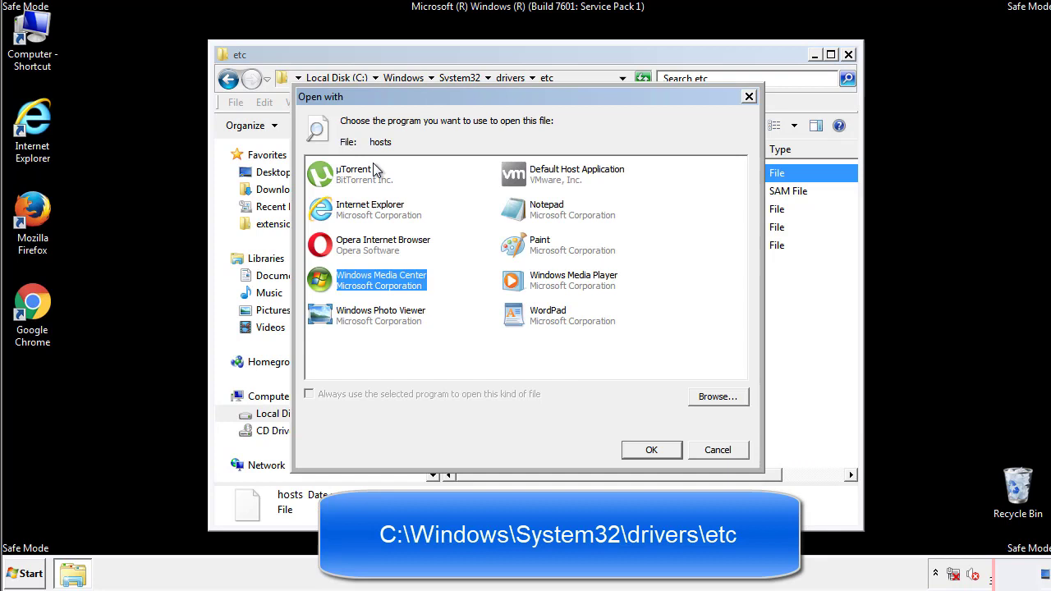
Open hosts in Notepad, delete the four extra host entries, and save the file.
left_click(532, 215)
left_click(650, 450)
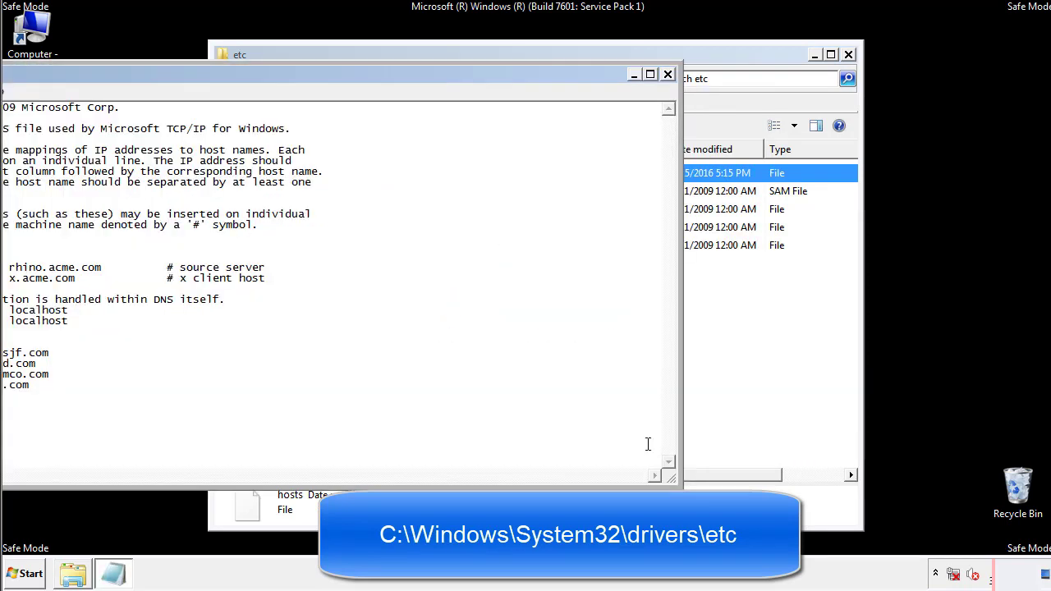
left_click_drag(429, 74, 668, 89)
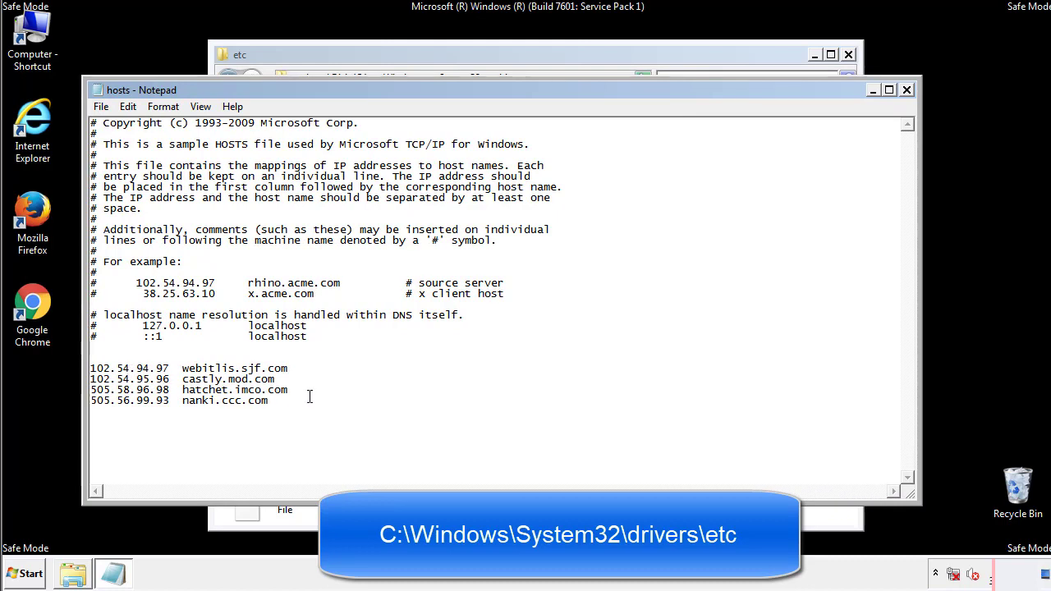
left_click_drag(293, 401, 90, 367)
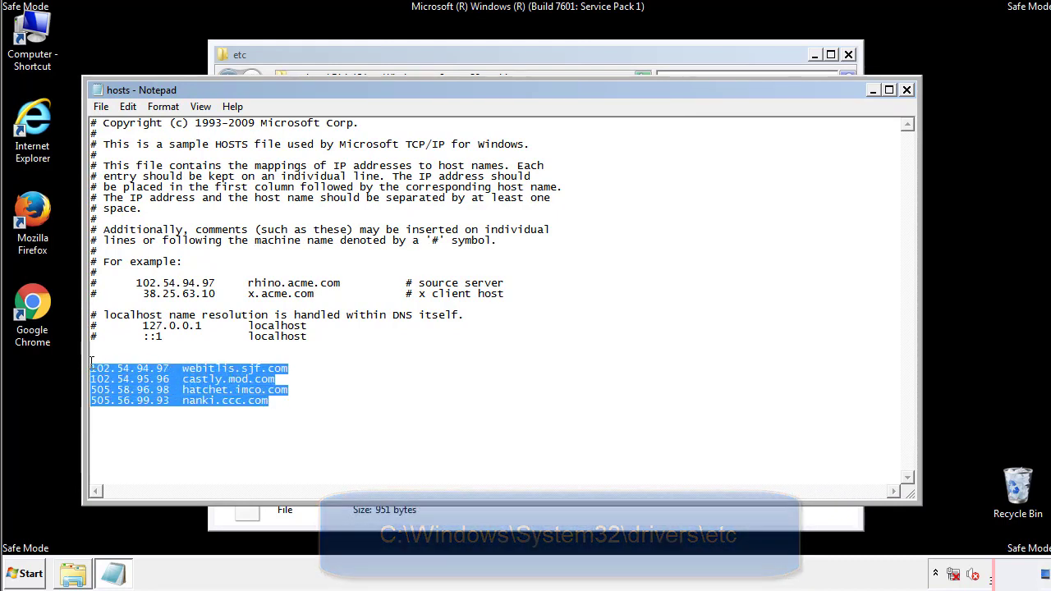
key("Delete")
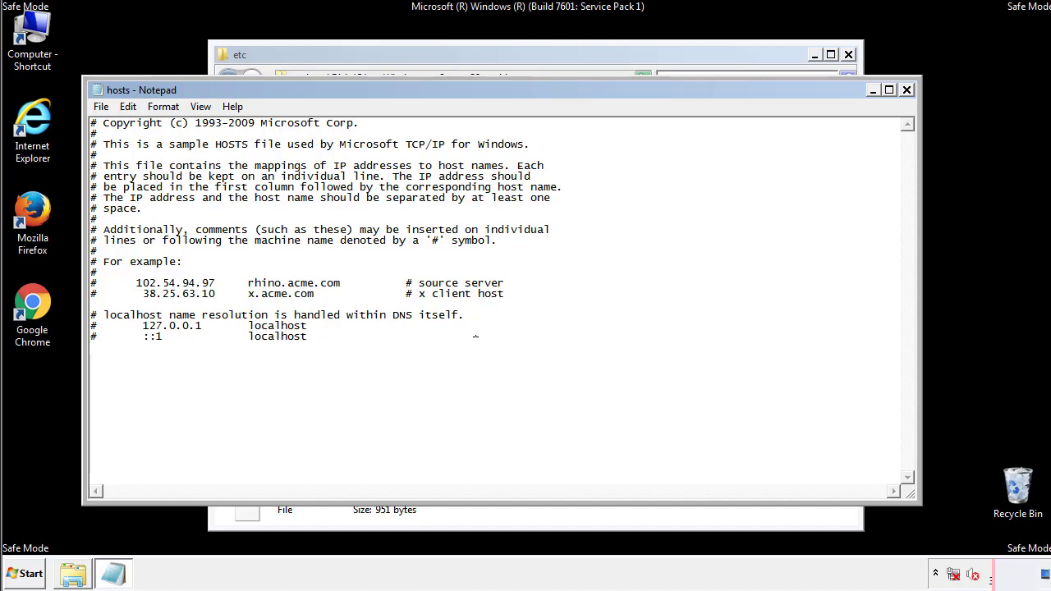
left_click(907, 91)
left_click(465, 300)
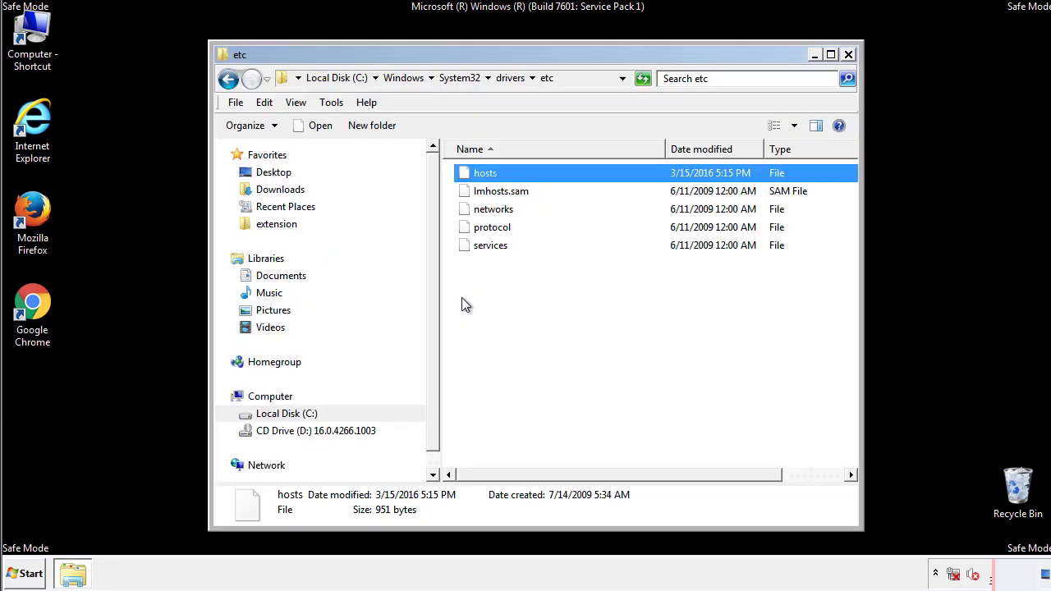
Close the etc window and open the Startup folder from All Programs.
left_click(848, 55)
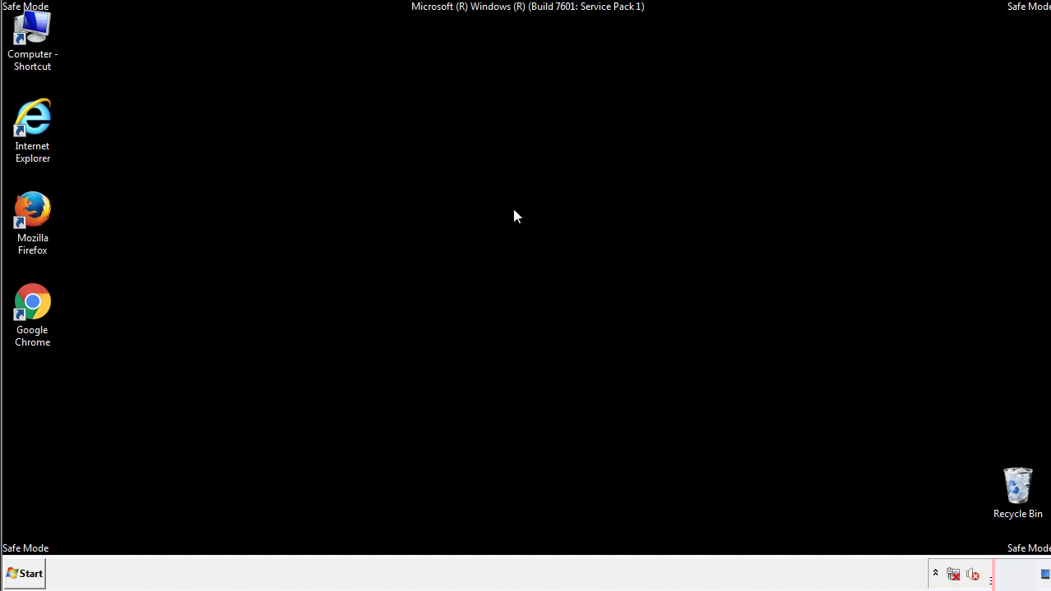
left_click(30, 574)
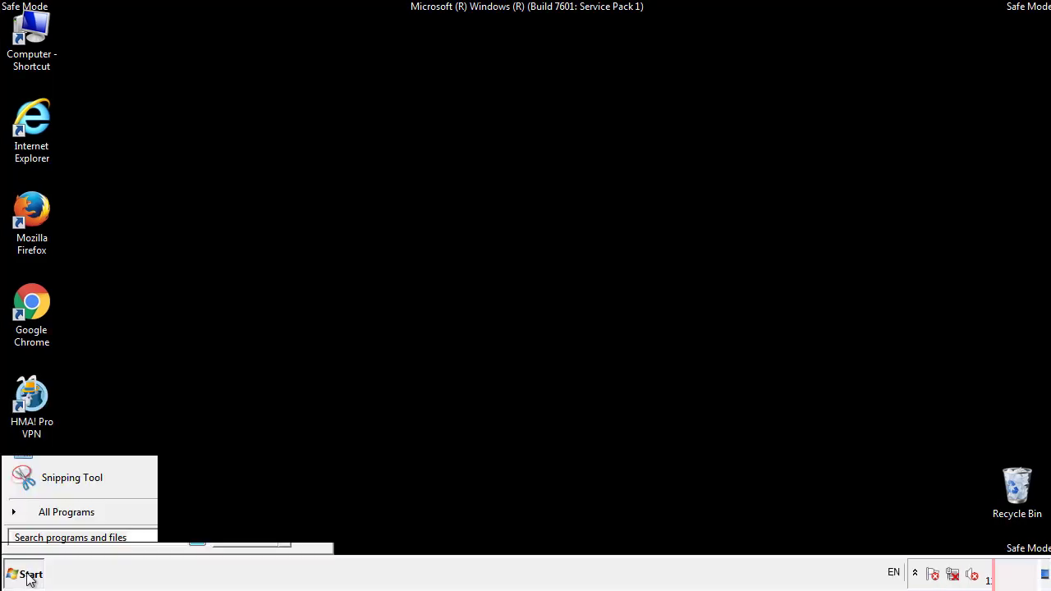
left_click(47, 518)
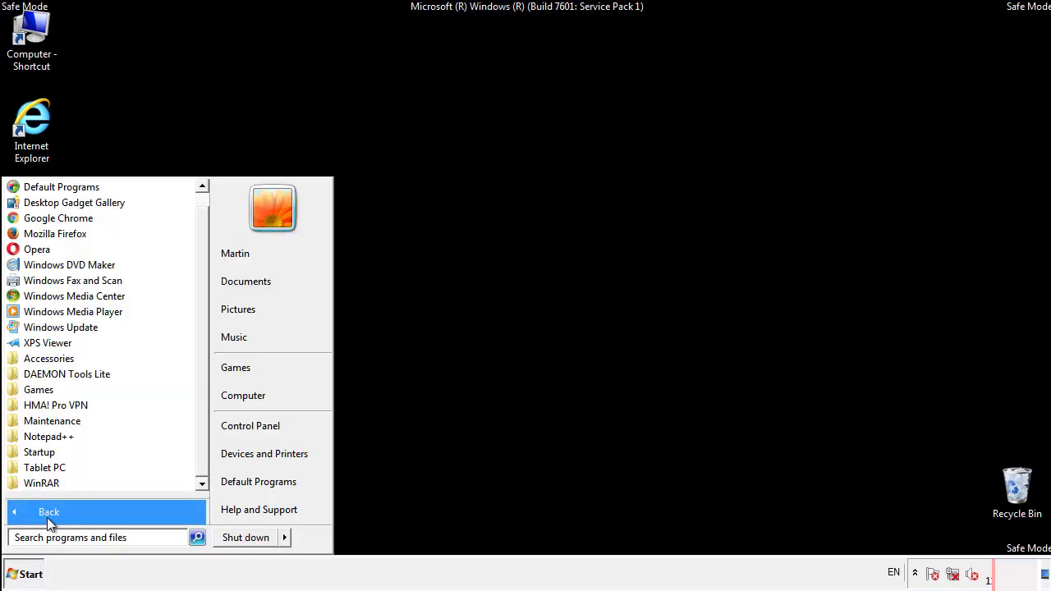
right_click(42, 452)
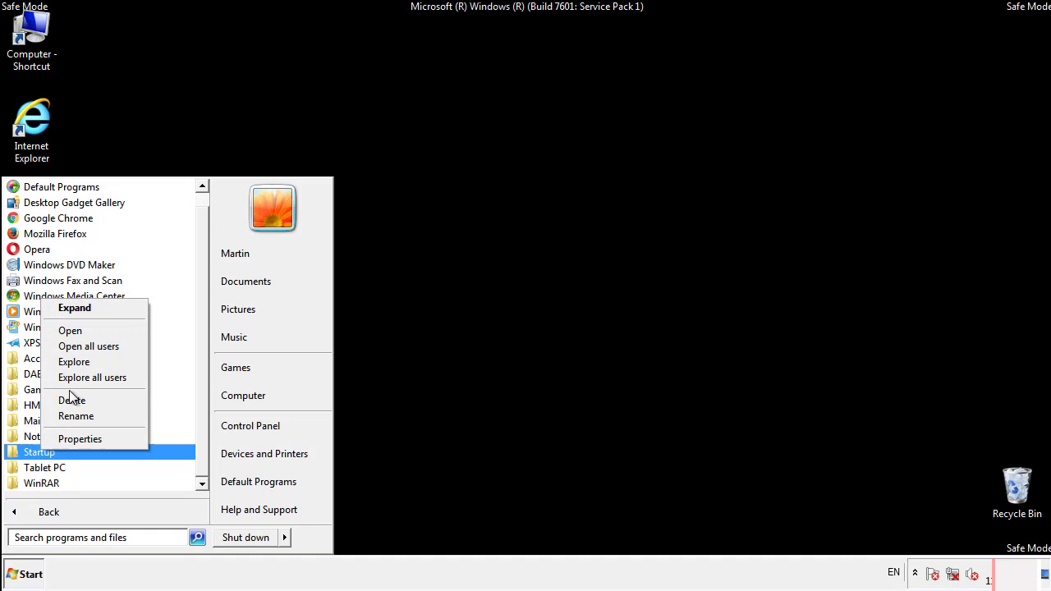
left_click(80, 330)
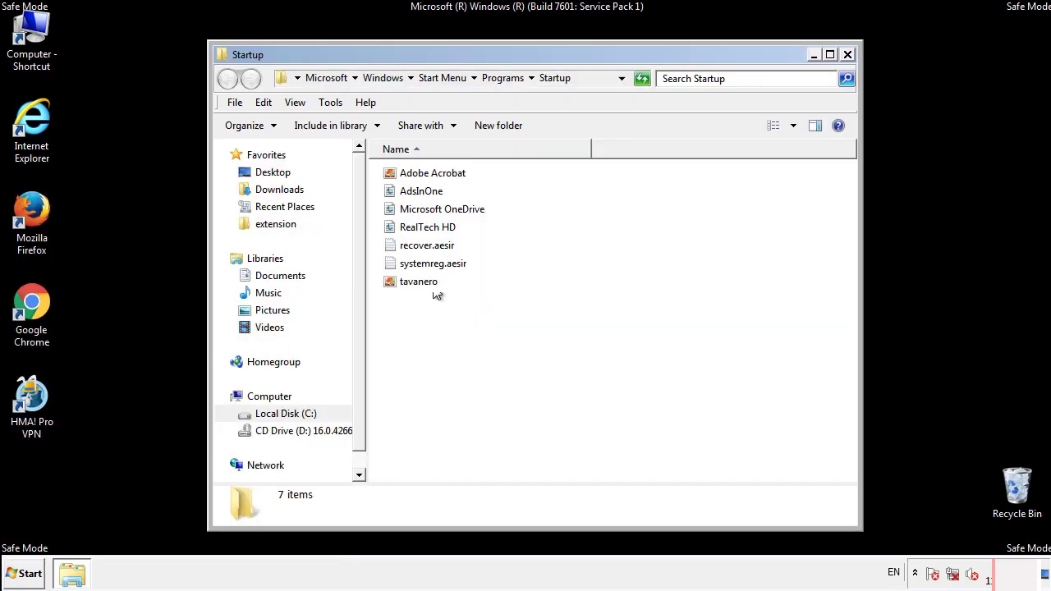
Delete AdsInOne, recover.aesir, systemreg.aesir and tavanero from Startup, then search for regedit.
left_click(427, 192)
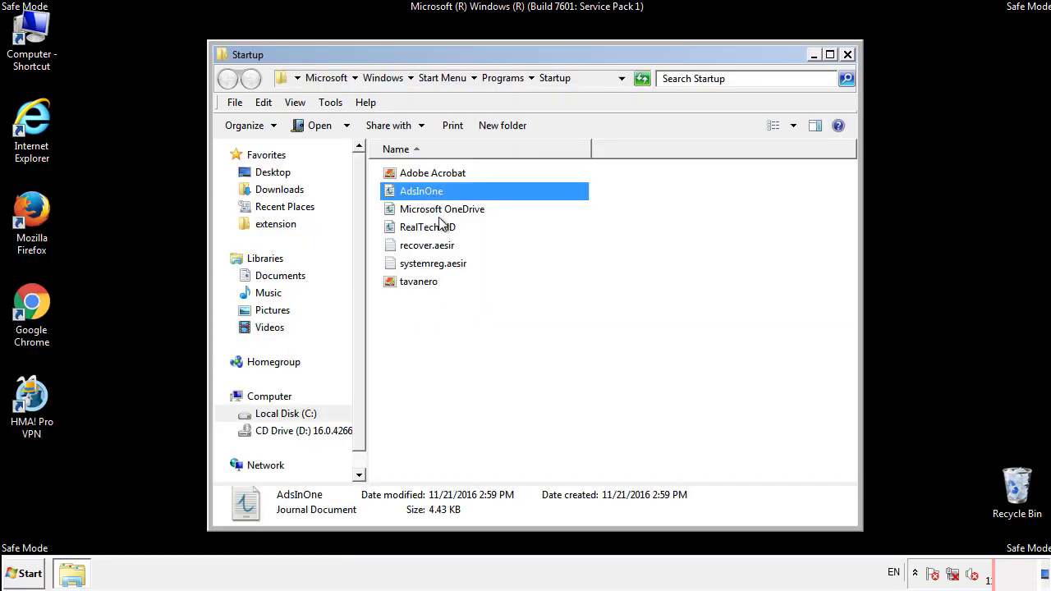
left_click(436, 246, "ctrl")
left_click(435, 264, "ctrl")
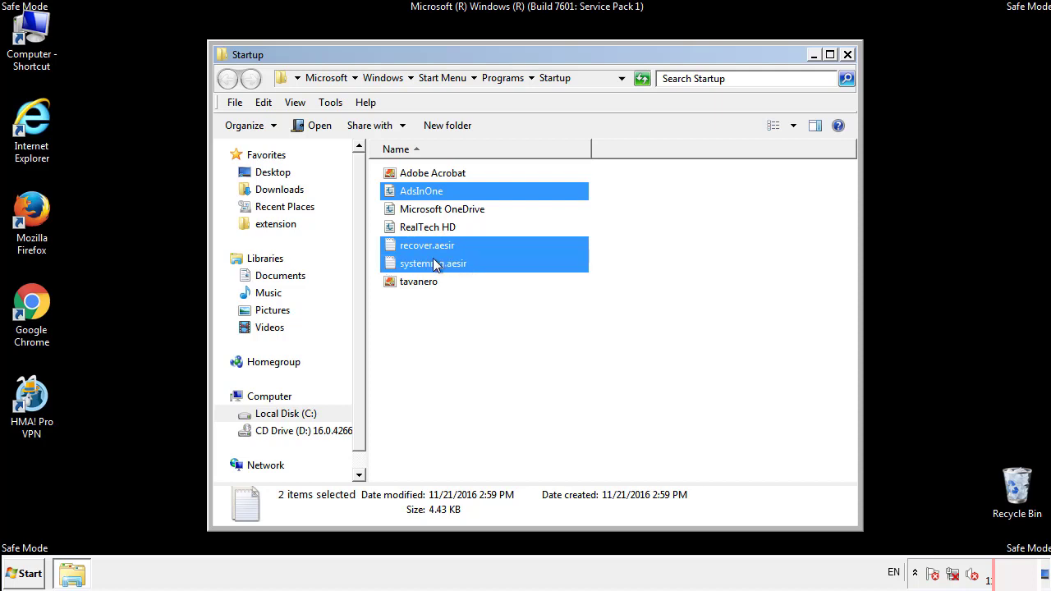
left_click(419, 280, "ctrl")
right_click(415, 282)
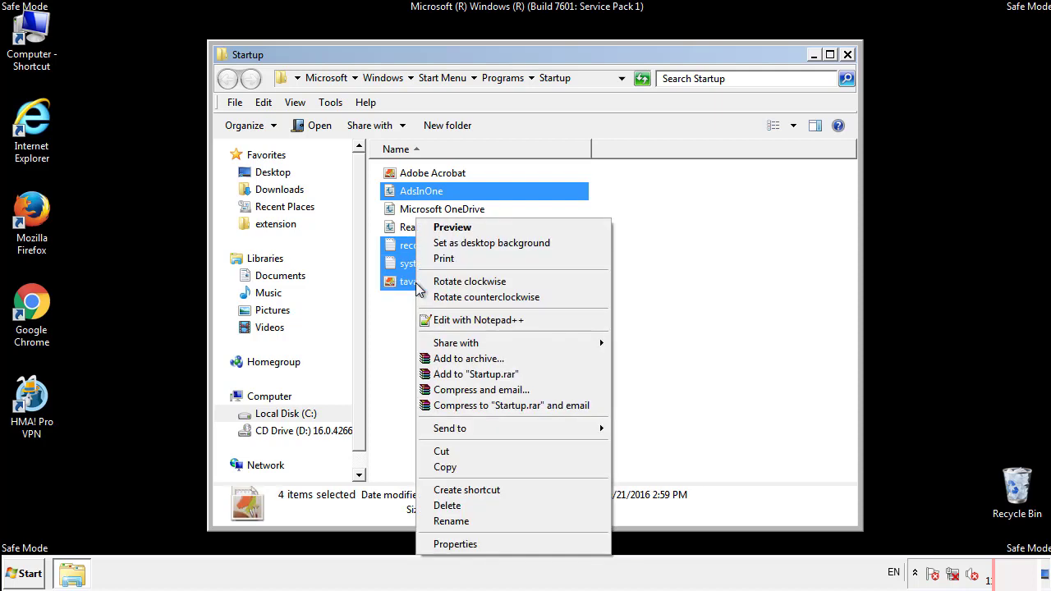
left_click(441, 505)
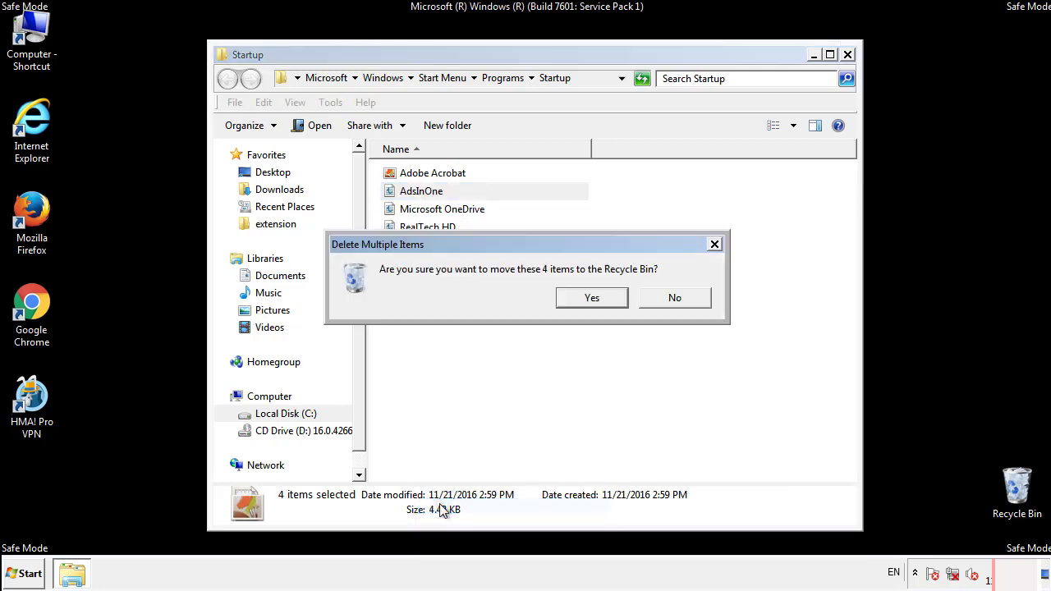
left_click(582, 300)
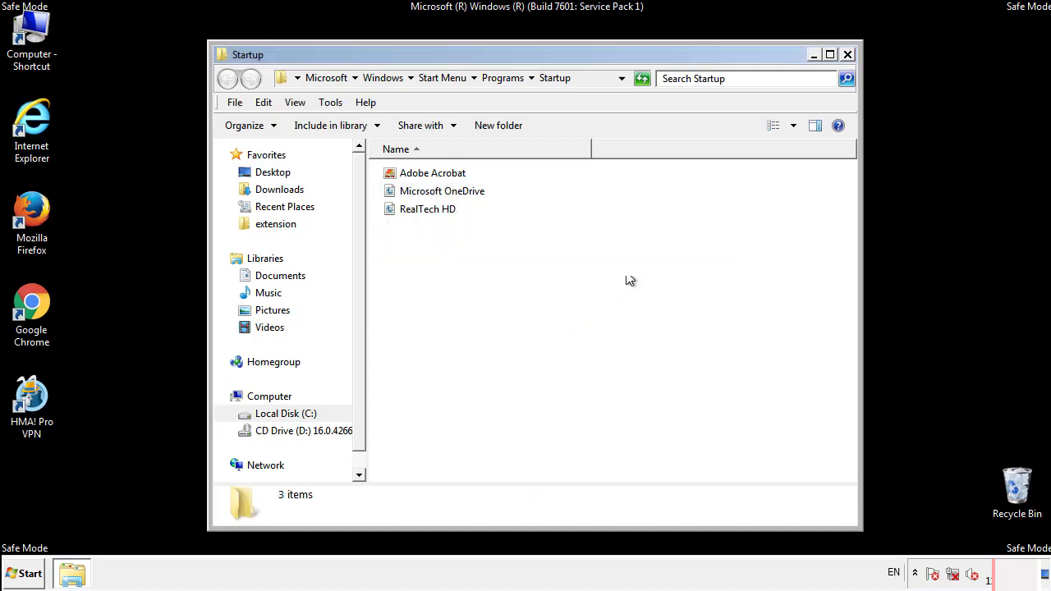
left_click(847, 55)
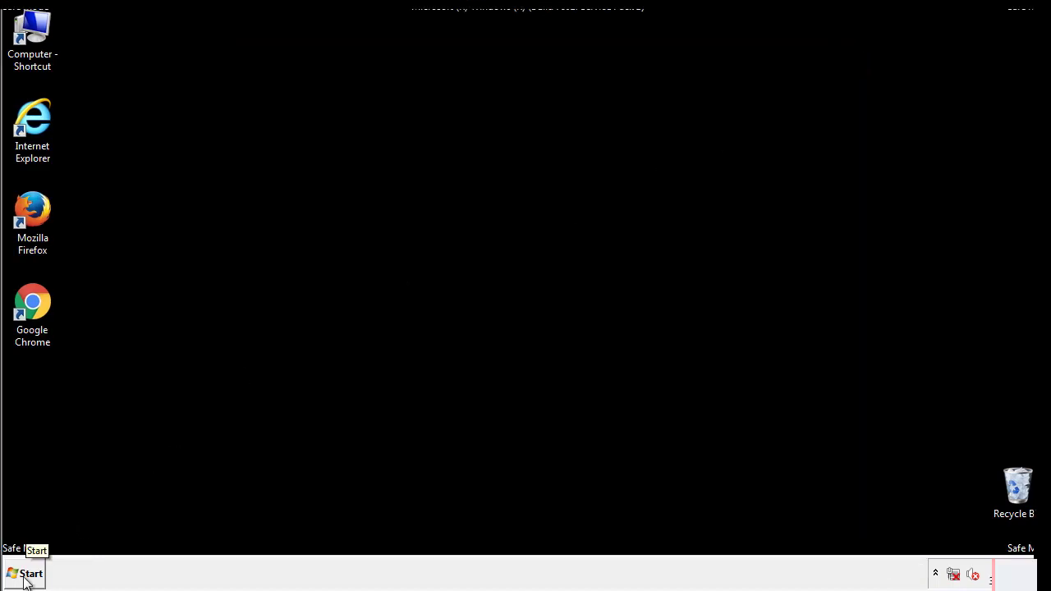
left_click(25, 579)
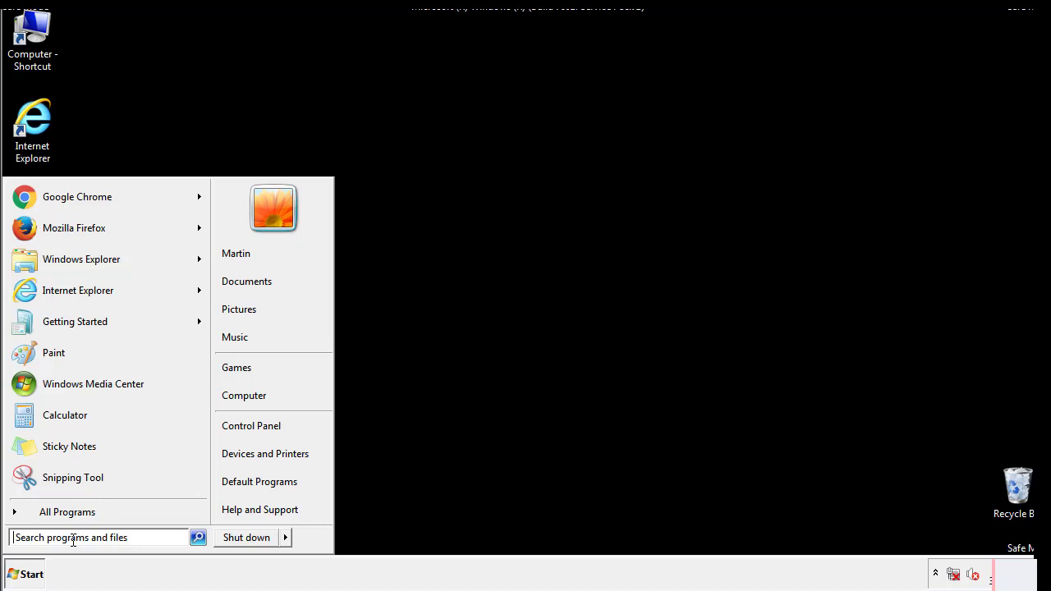
type("reged")
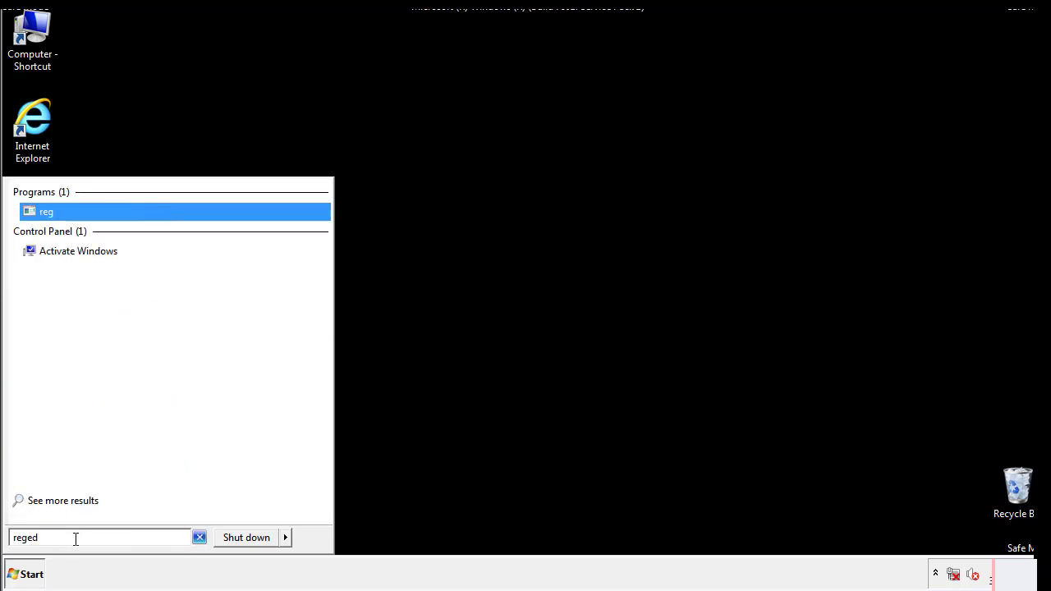
type("it")
Launch regedit and expand HKEY_LOCAL_MACHINE\SOFTWARE\Microsoft\Windows\CurrentVersion.
key("Return")
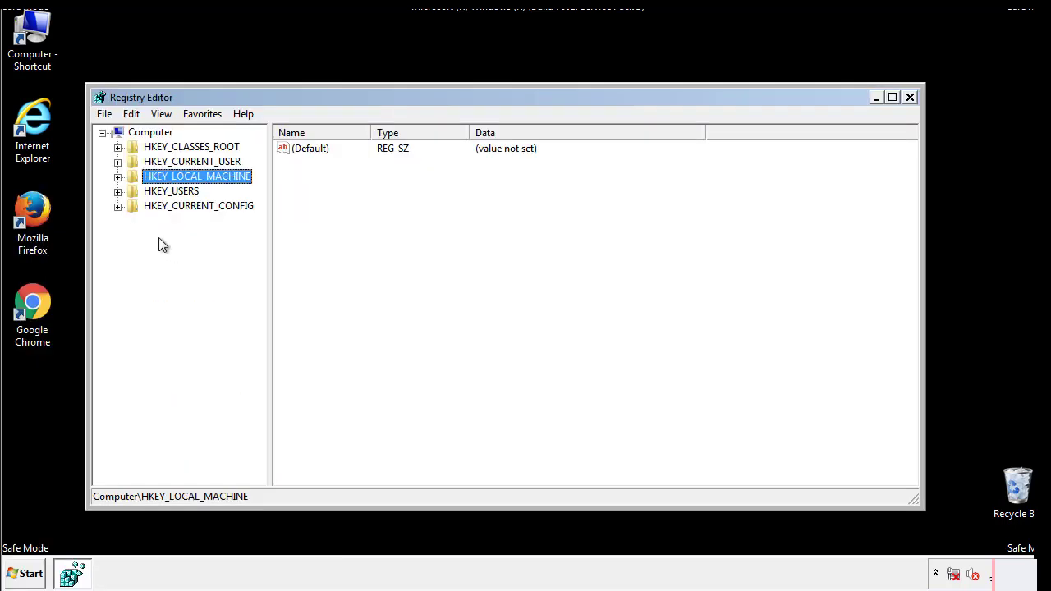
left_click(118, 178)
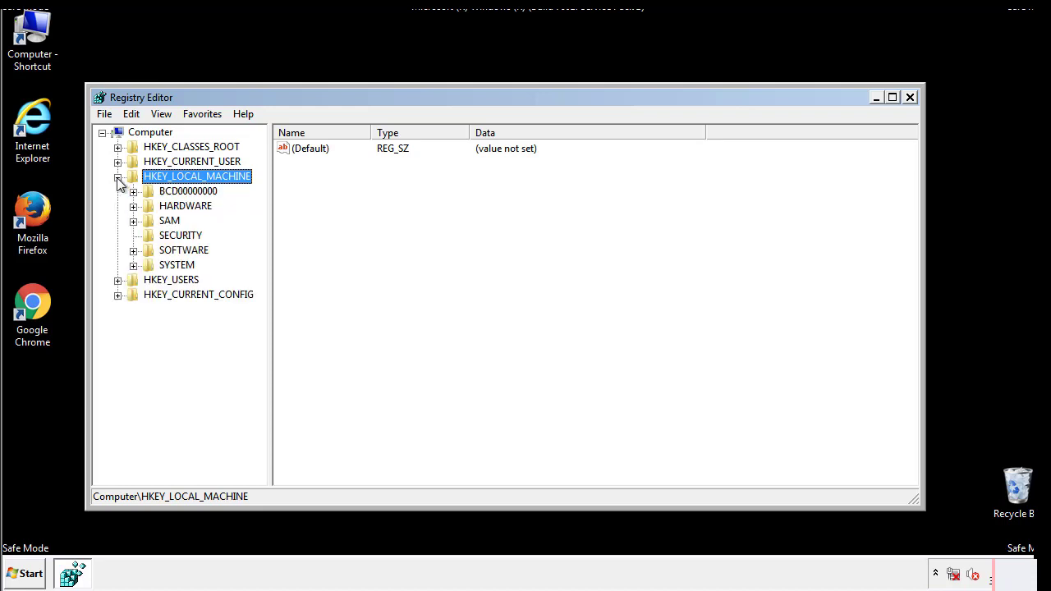
left_click(133, 251)
left_click_drag(259, 243, 260, 272)
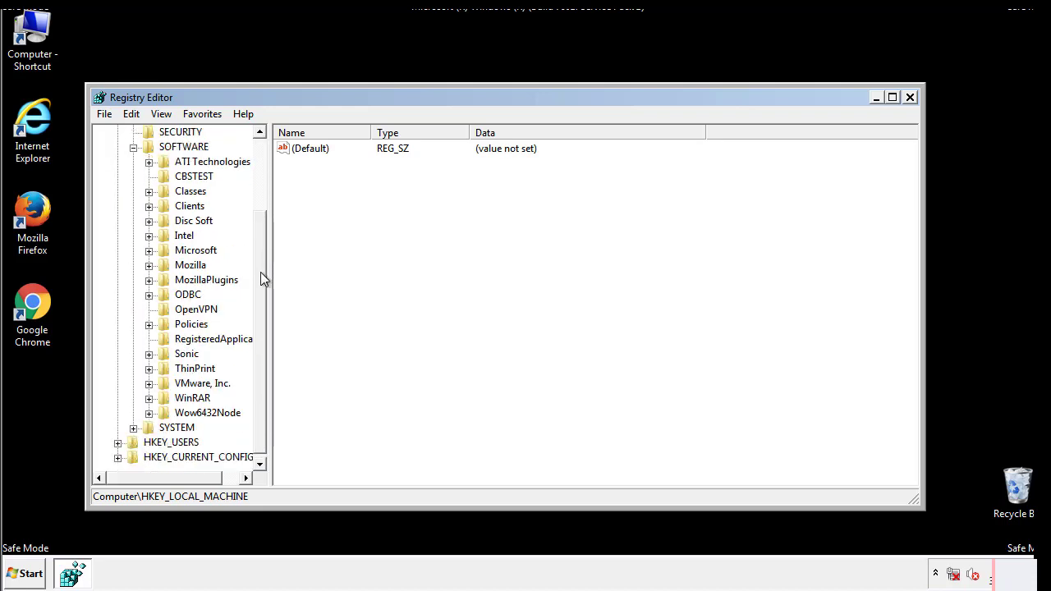
left_click(149, 251)
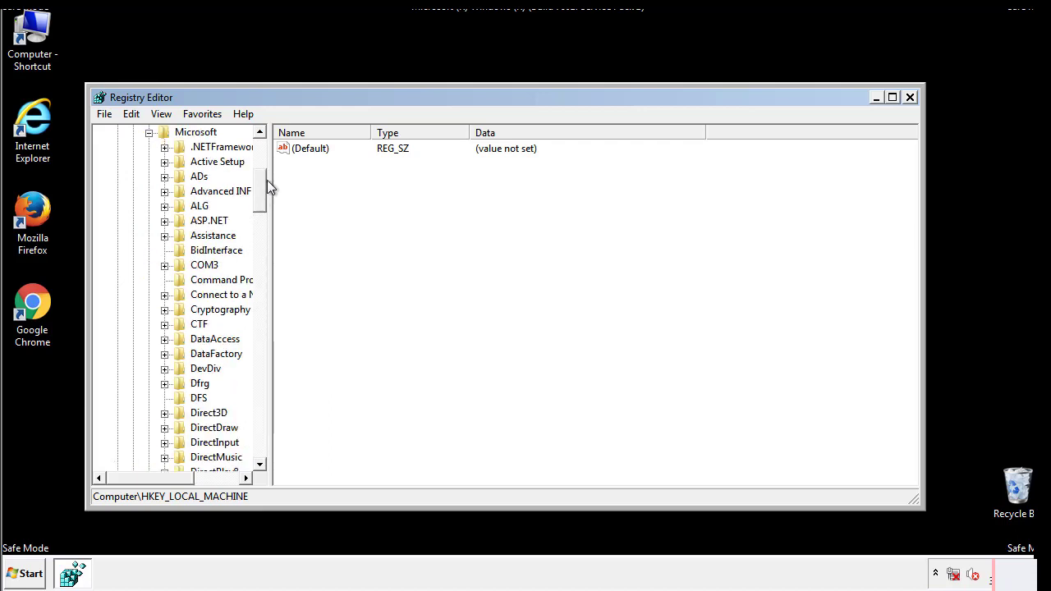
mouse_move(259, 202)
left_mouse_down()
mouse_move(264, 435)
mouse_move(263, 425)
left_mouse_up()
left_click(165, 250)
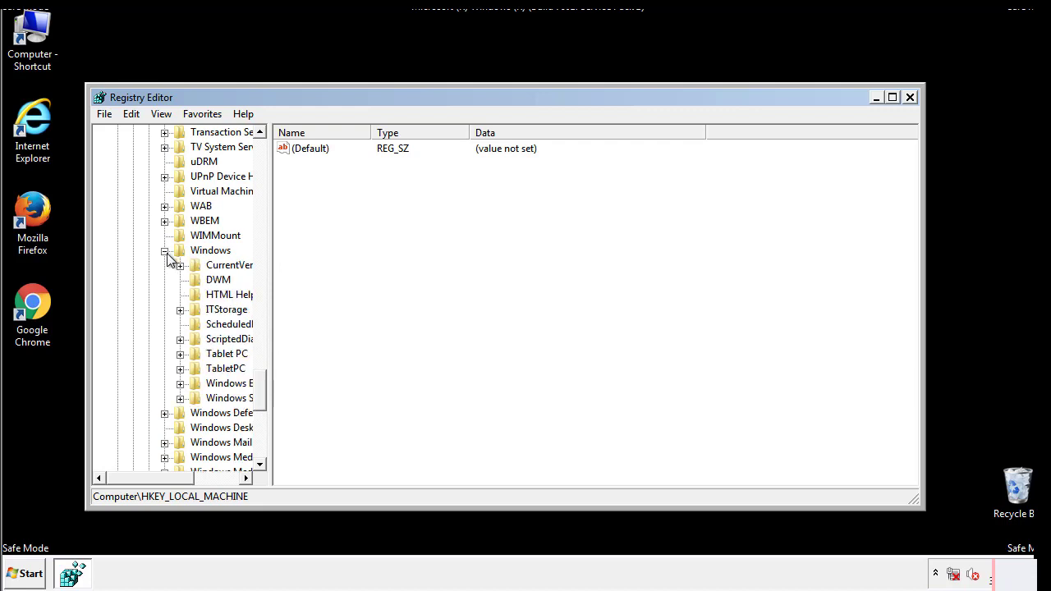
left_click_drag(146, 480, 168, 482)
left_click(134, 265)
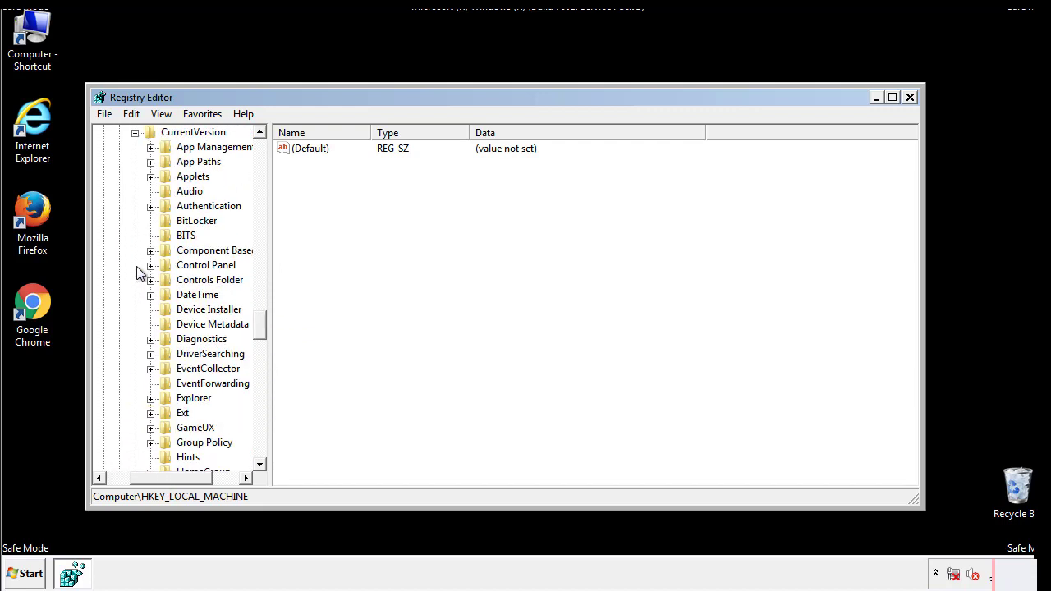
left_click_drag(267, 325, 259, 380)
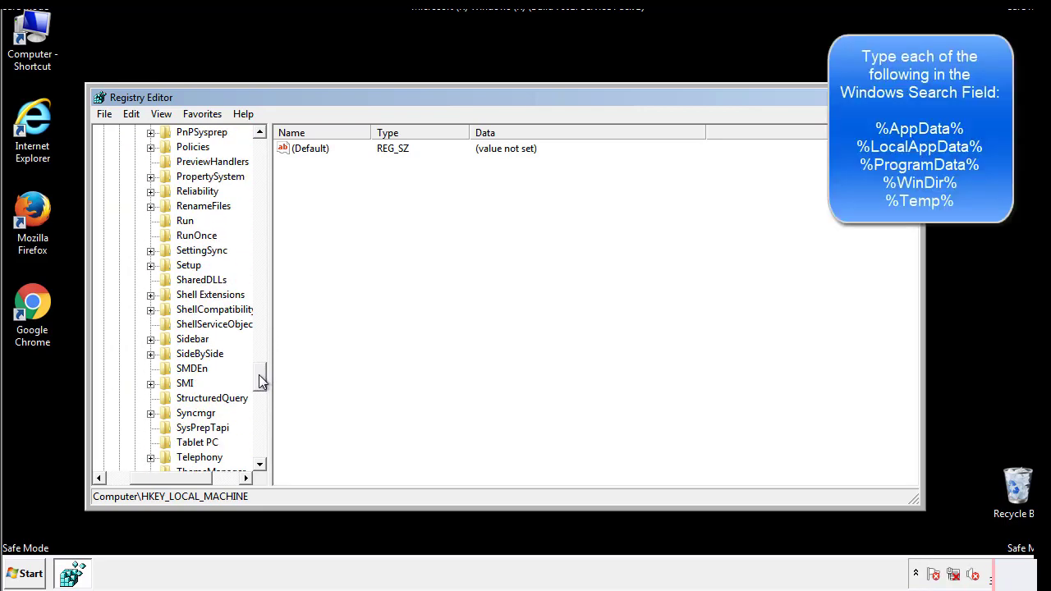
Delete the tappi.loc value from HKLM's Run key, leaving (Default) and the VMware entry.
left_click(171, 221)
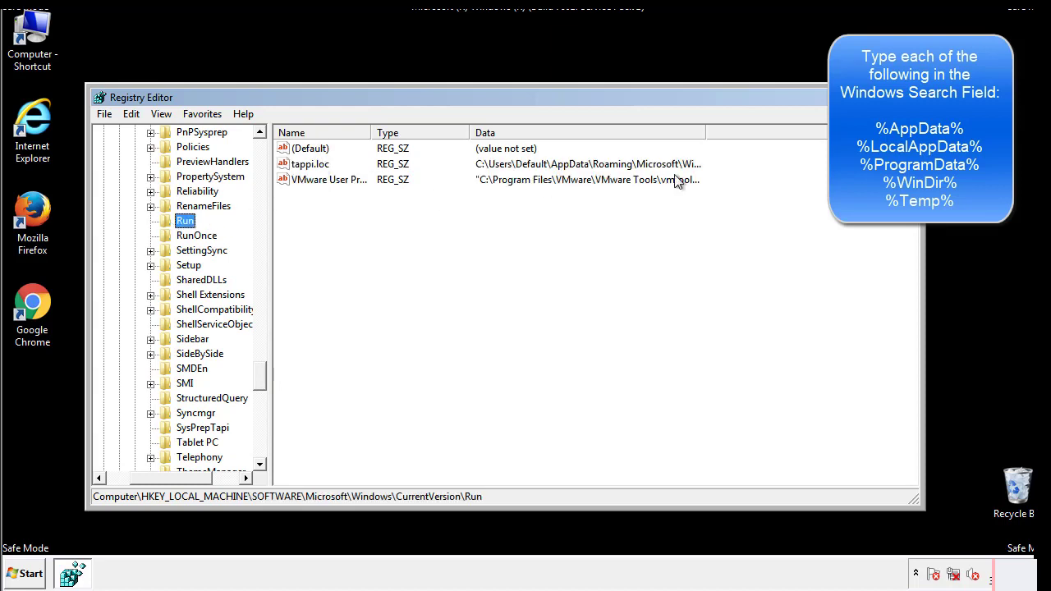
left_click(311, 168)
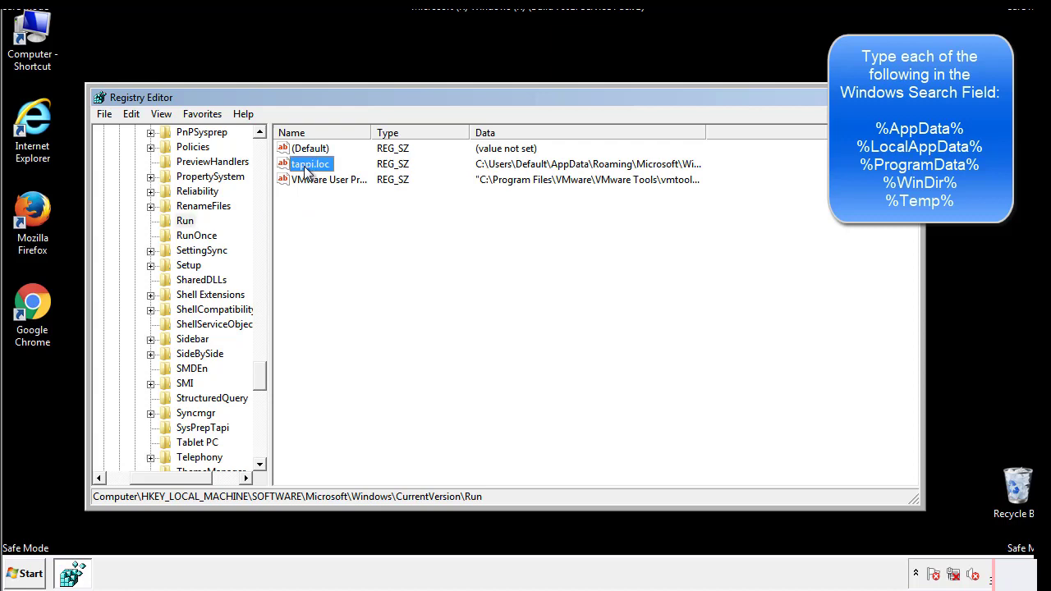
right_click(304, 168)
left_click(328, 214)
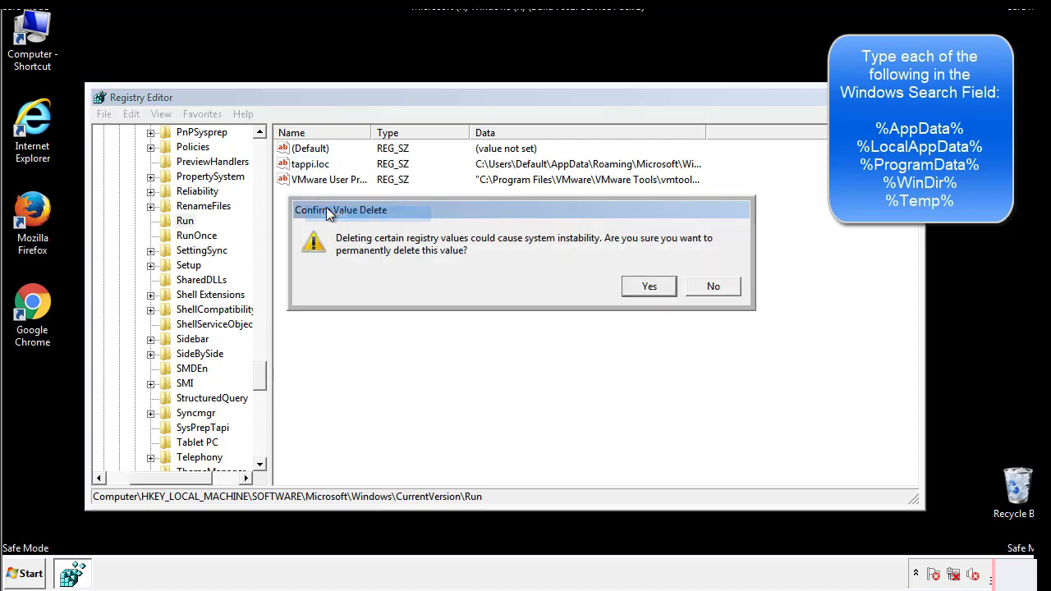
left_click(639, 287)
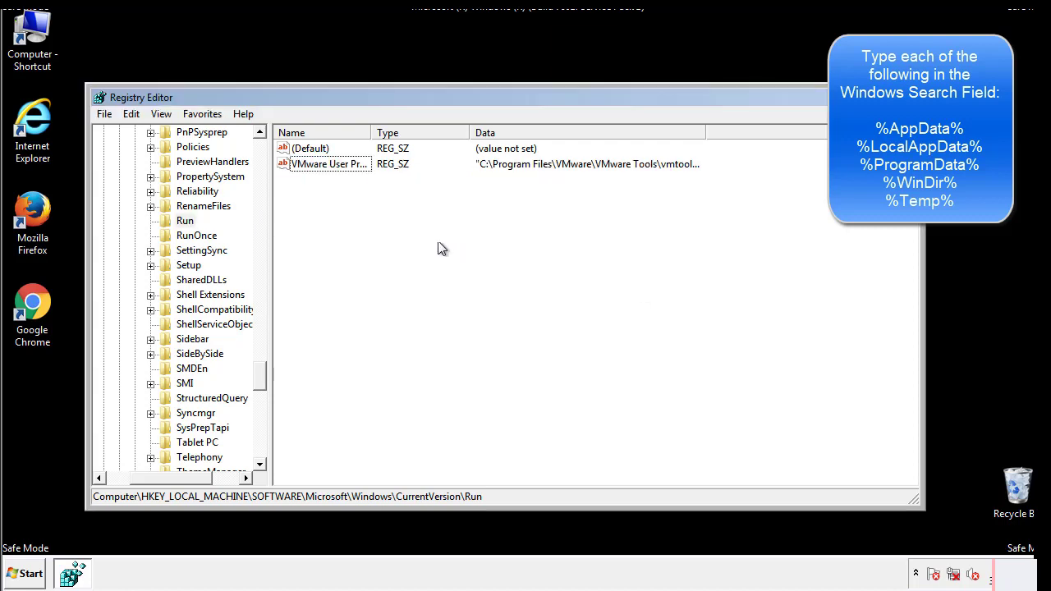
left_click_drag(260, 377, 259, 450)
left_click_drag(194, 477, 127, 487)
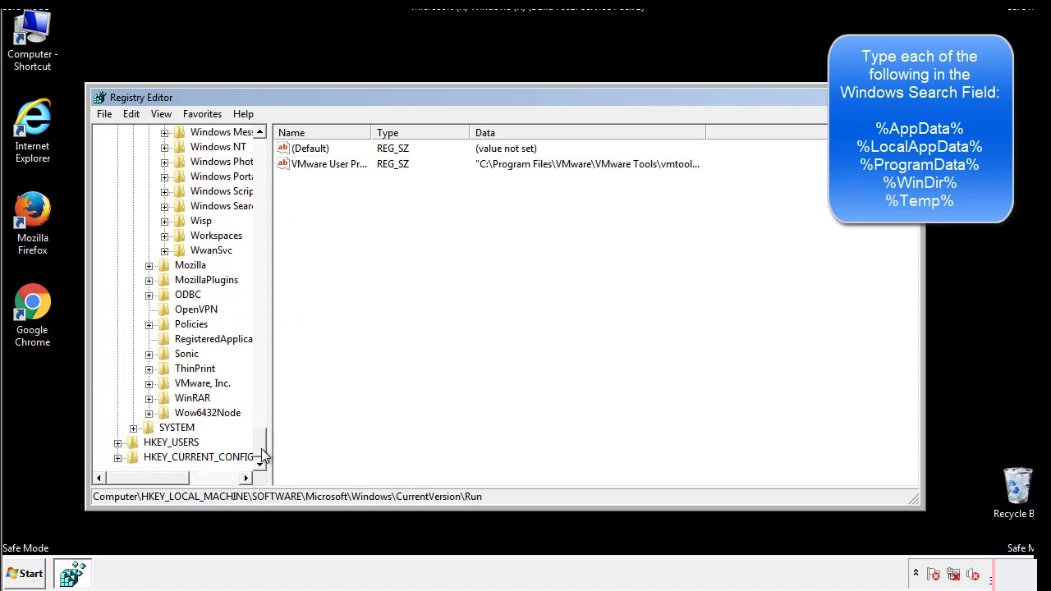
left_click_drag(259, 448, 268, 156)
Collapse HKLM and expand HKEY_CURRENT_USER\Software\Microsoft\Windows\CurrentVersion.
left_click(117, 176)
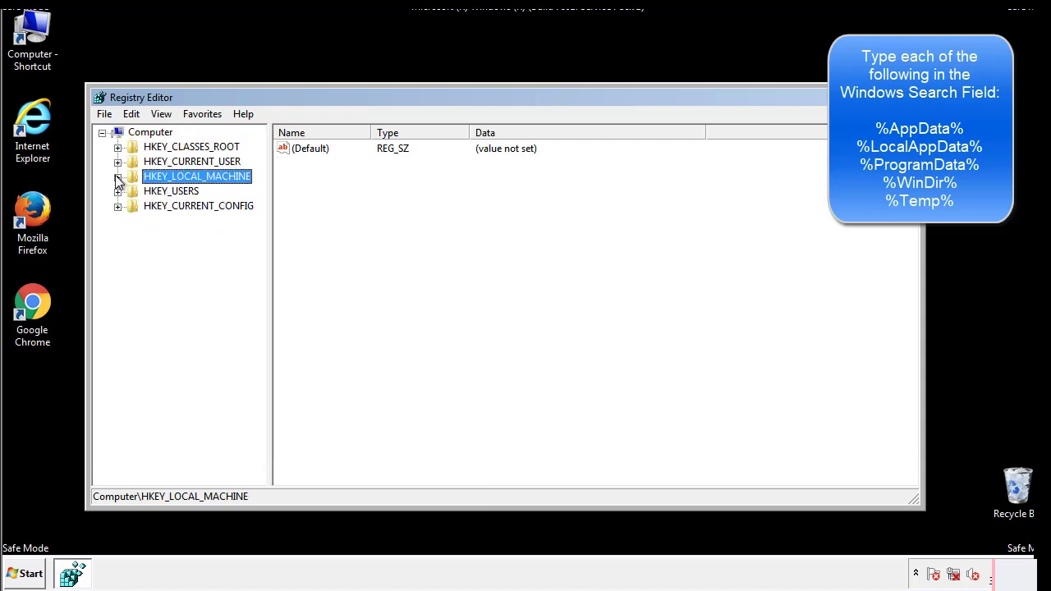
left_click(118, 162)
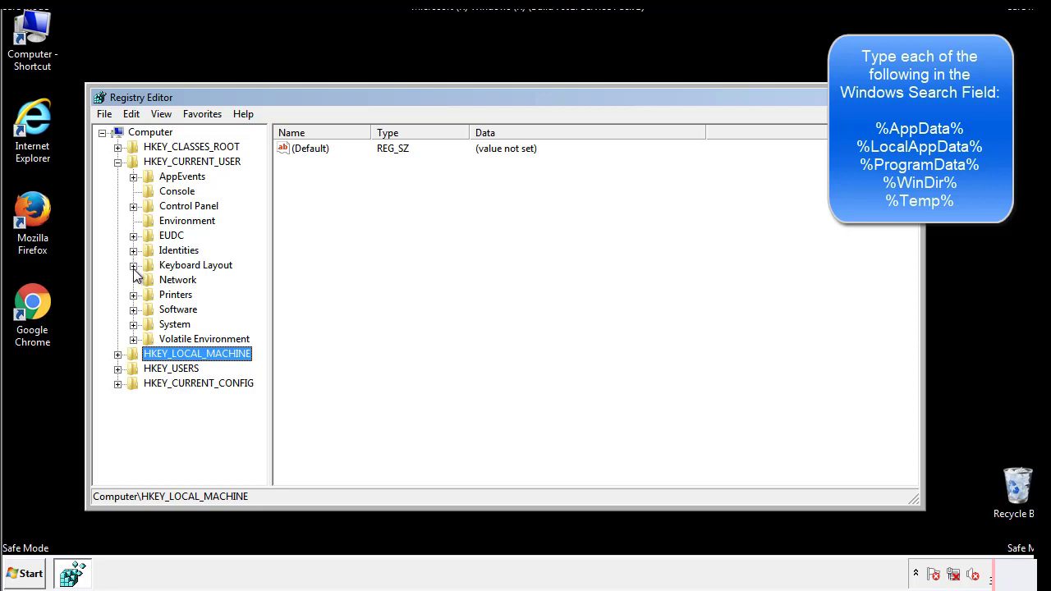
left_click(134, 309)
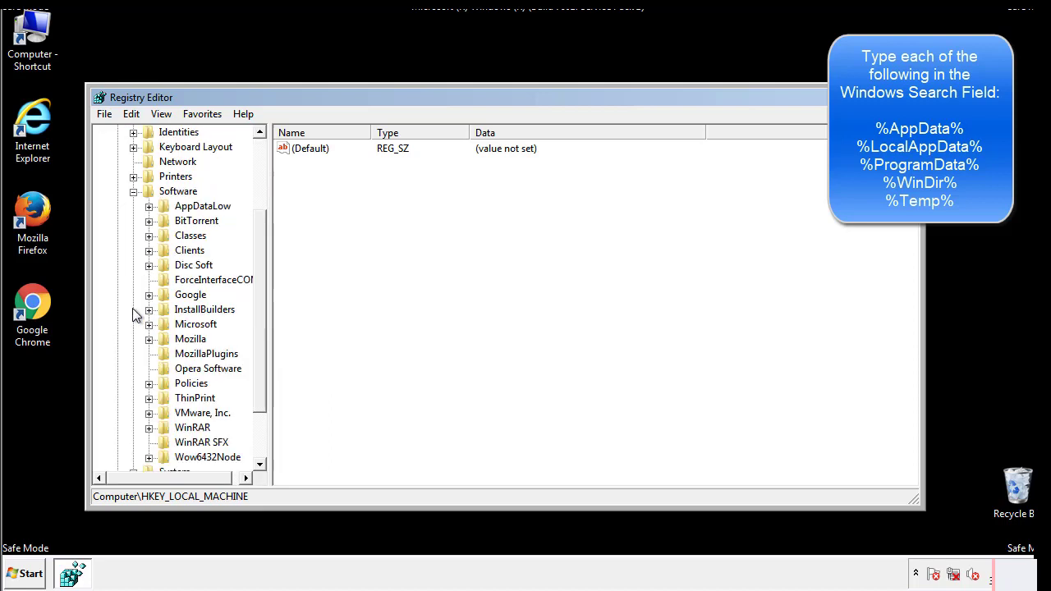
left_click_drag(258, 298, 258, 313)
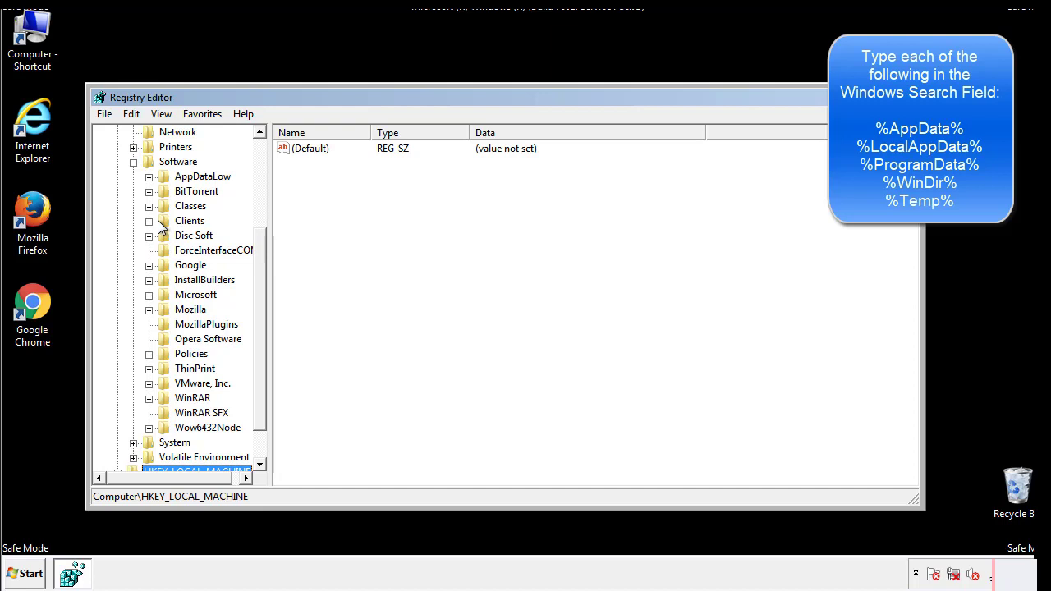
left_click(148, 295)
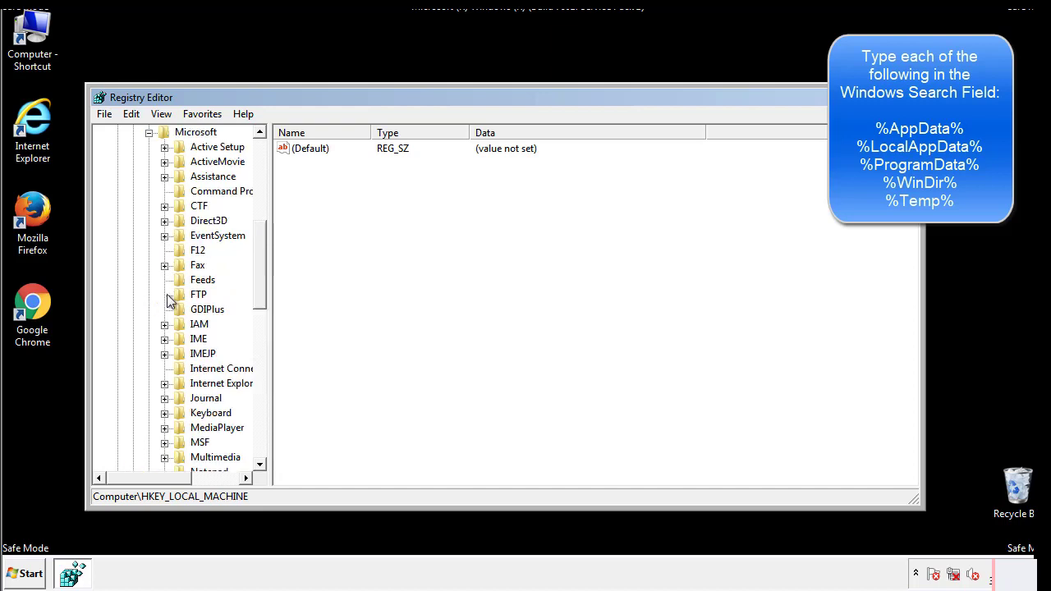
left_click_drag(258, 240, 258, 347)
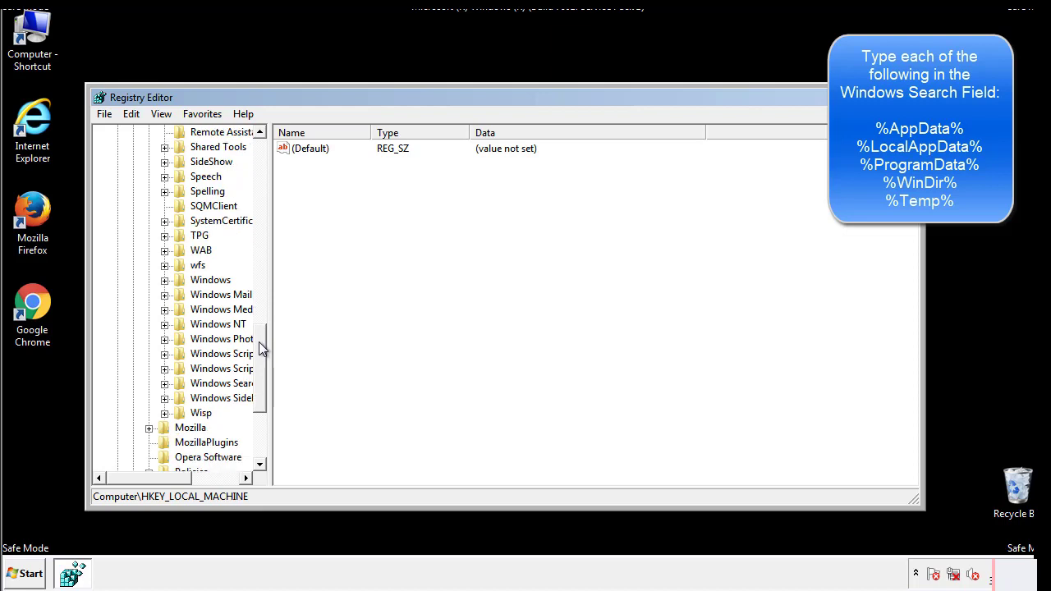
left_click(165, 280)
left_click(180, 295)
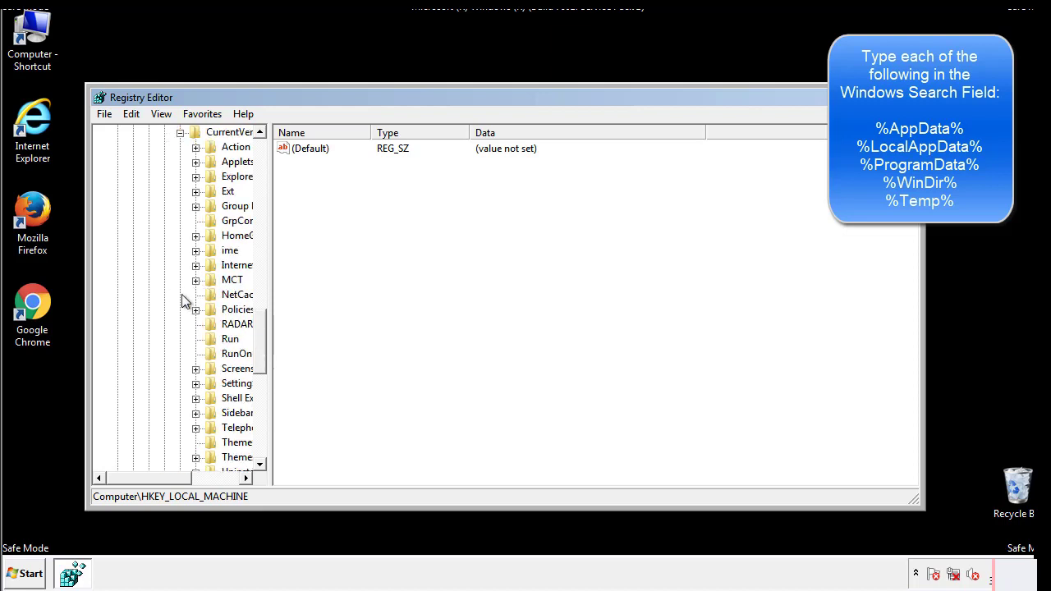
left_click_drag(159, 481, 184, 478)
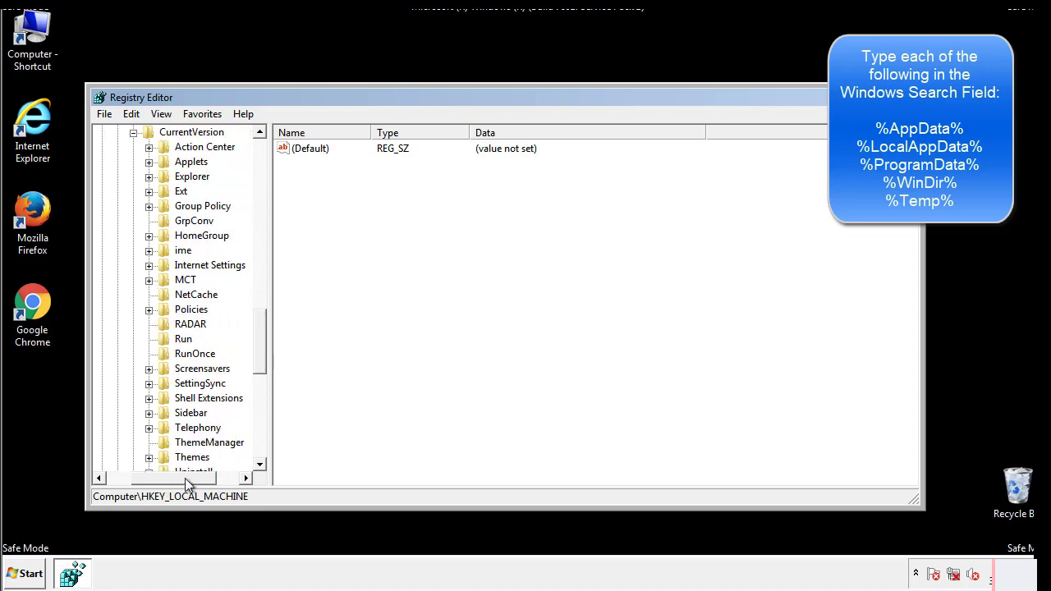
Review the HKCU Run values (only DAEMON Tools) and collapse the Windows key.
left_click(182, 338)
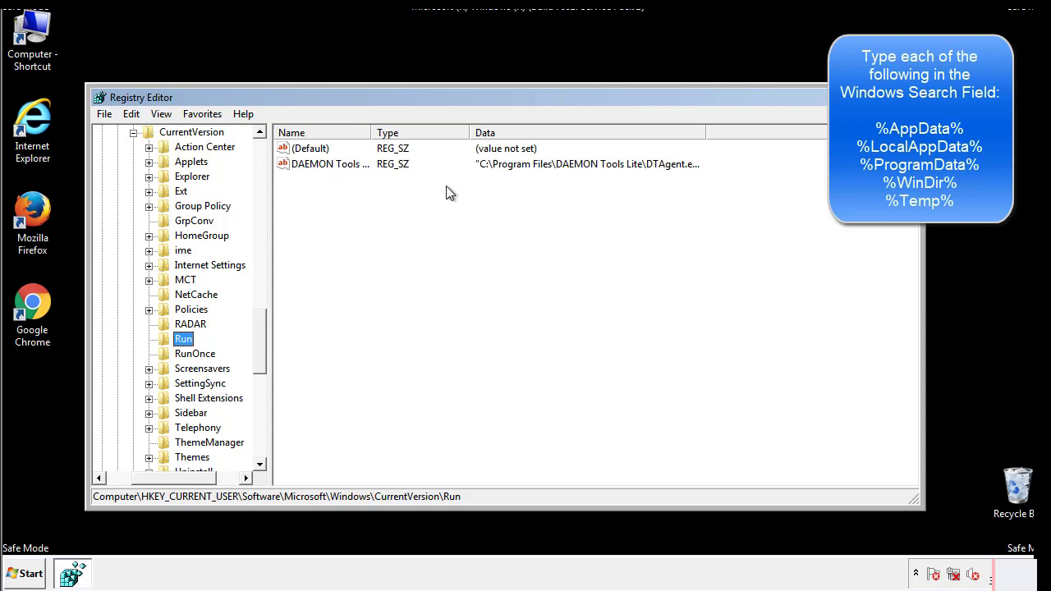
key("Tab")
left_click_drag(174, 475, 150, 477)
left_click_drag(263, 357, 259, 342)
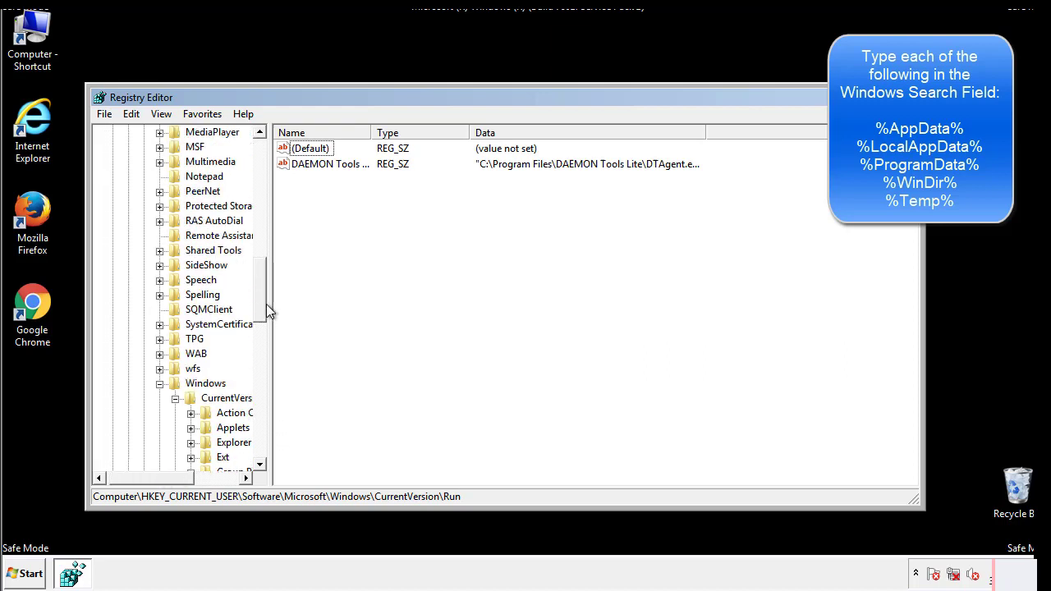
left_click(160, 383)
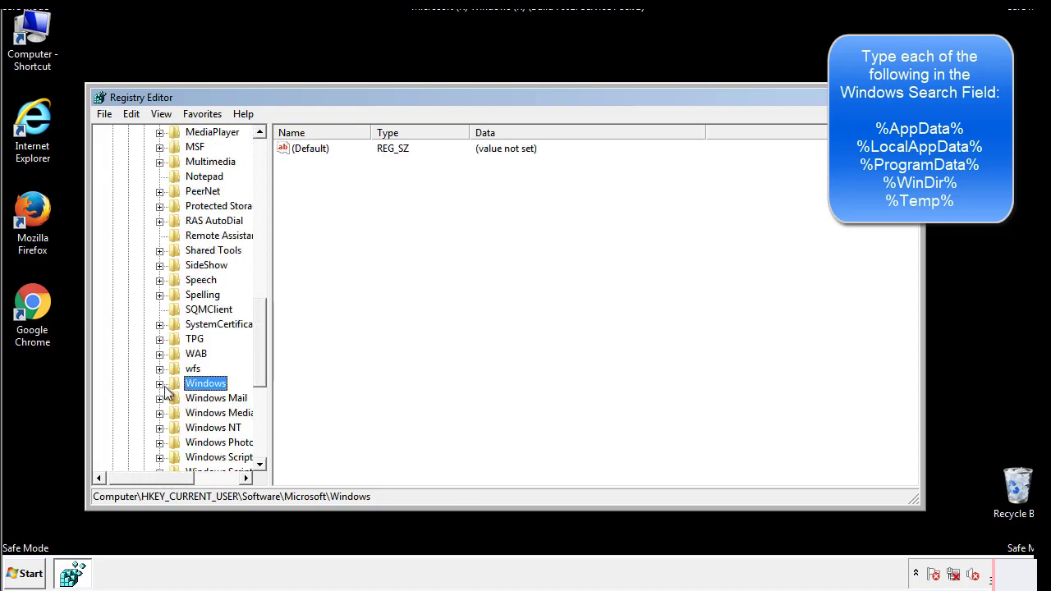
Search the registry for %temp% with Edit > Find.
left_click_drag(265, 370, 264, 203)
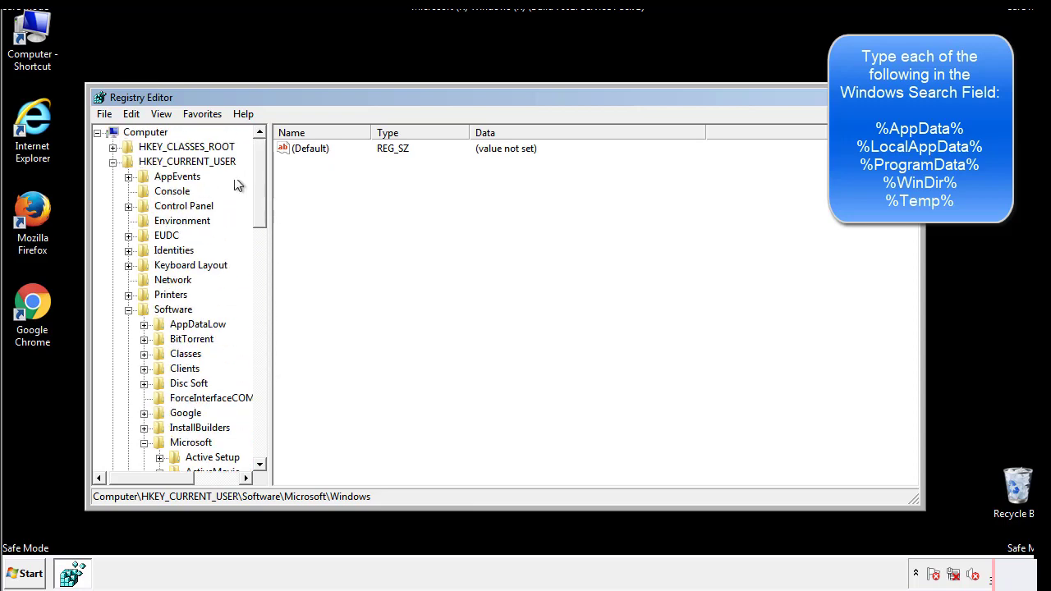
left_click(132, 114)
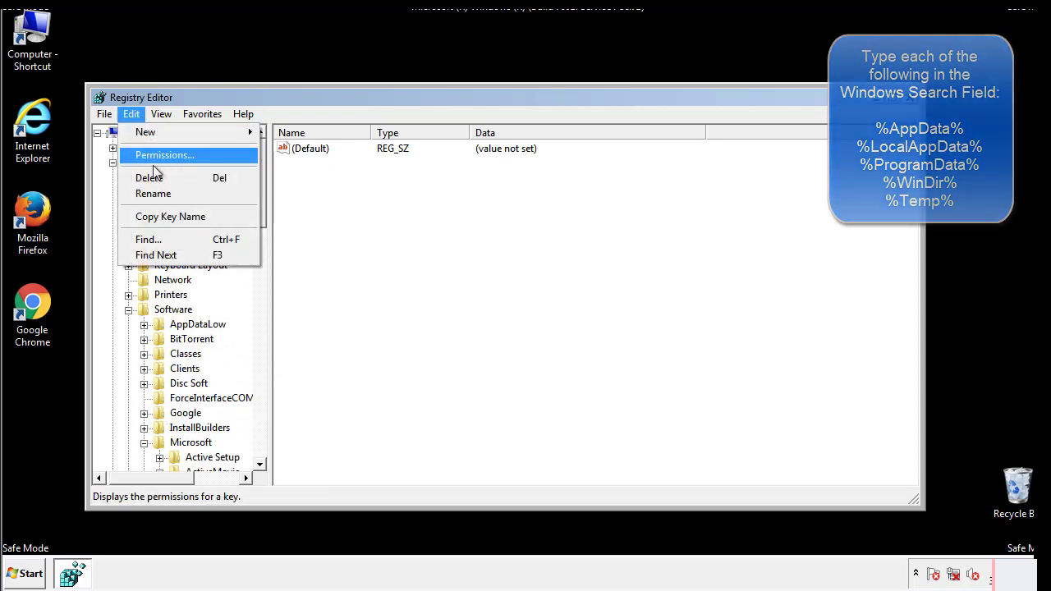
left_click(148, 239)
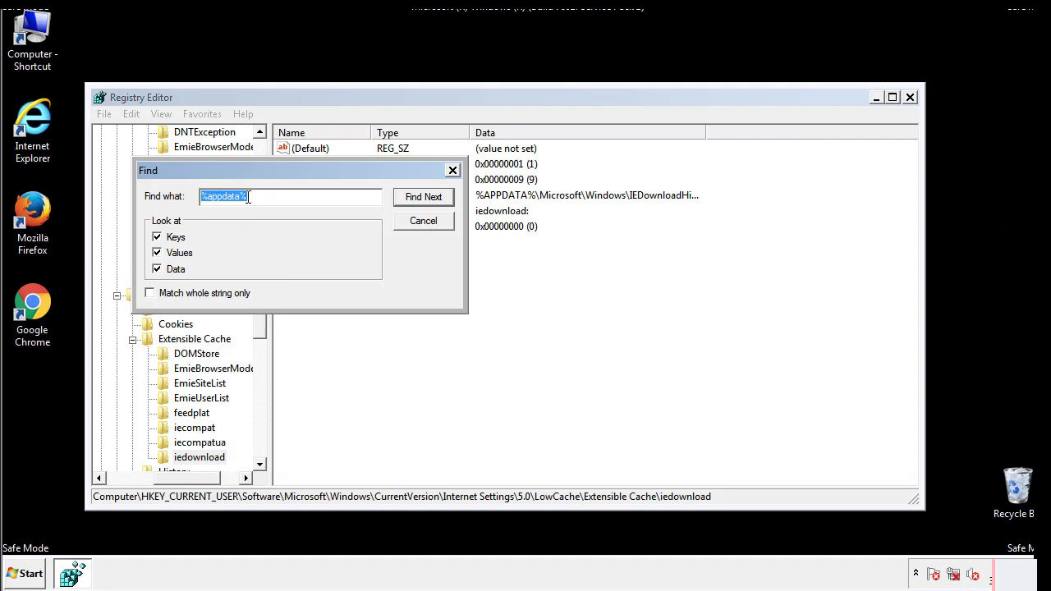
type("%temp%")
key("Return")
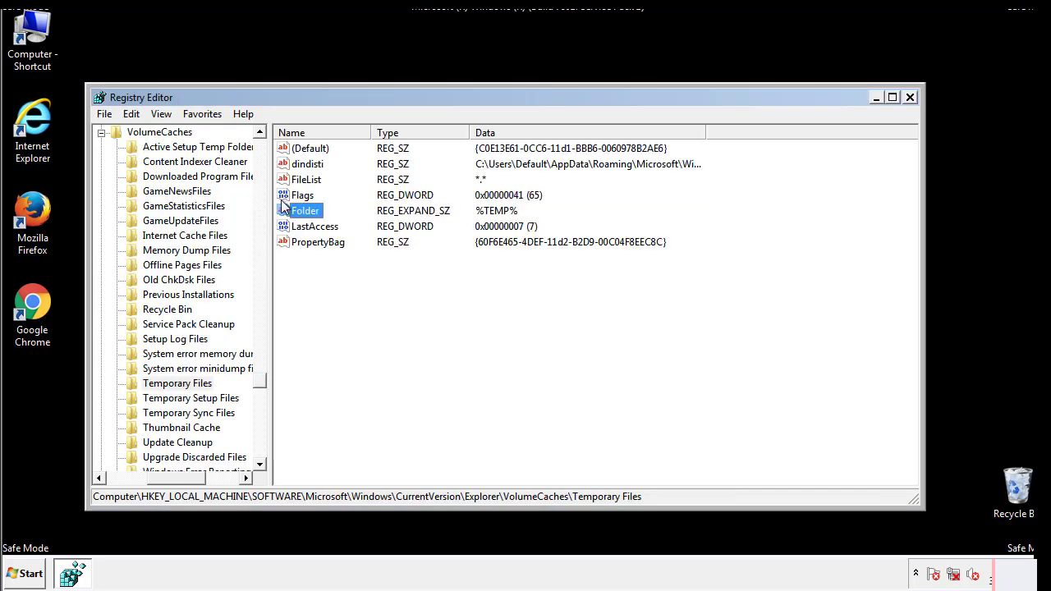
Delete all values in the Temporary Files key, including dindisti, leaving only (Default).
left_click(429, 289)
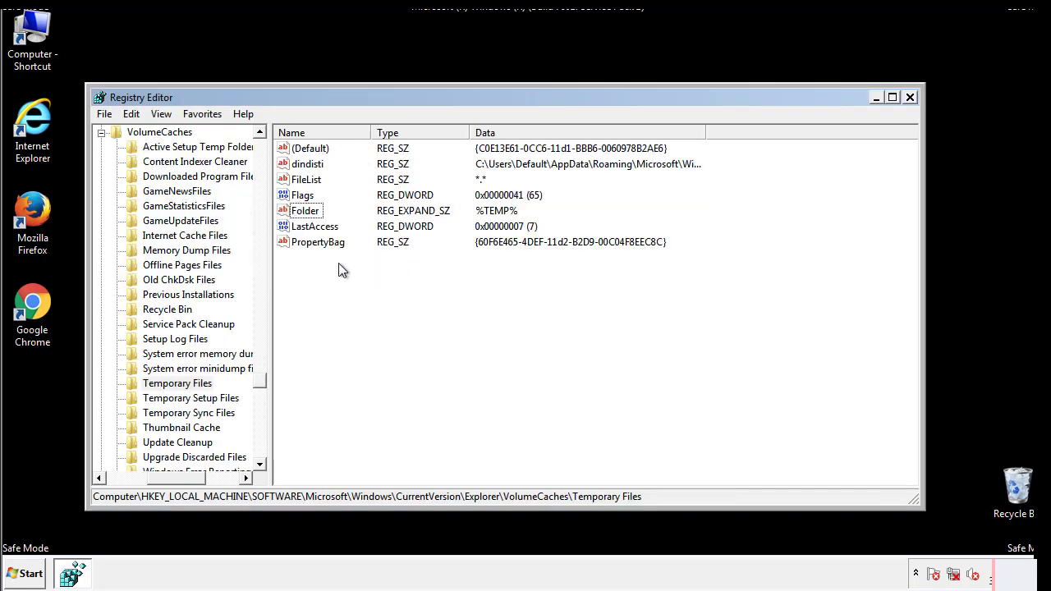
left_click_drag(338, 263, 297, 148)
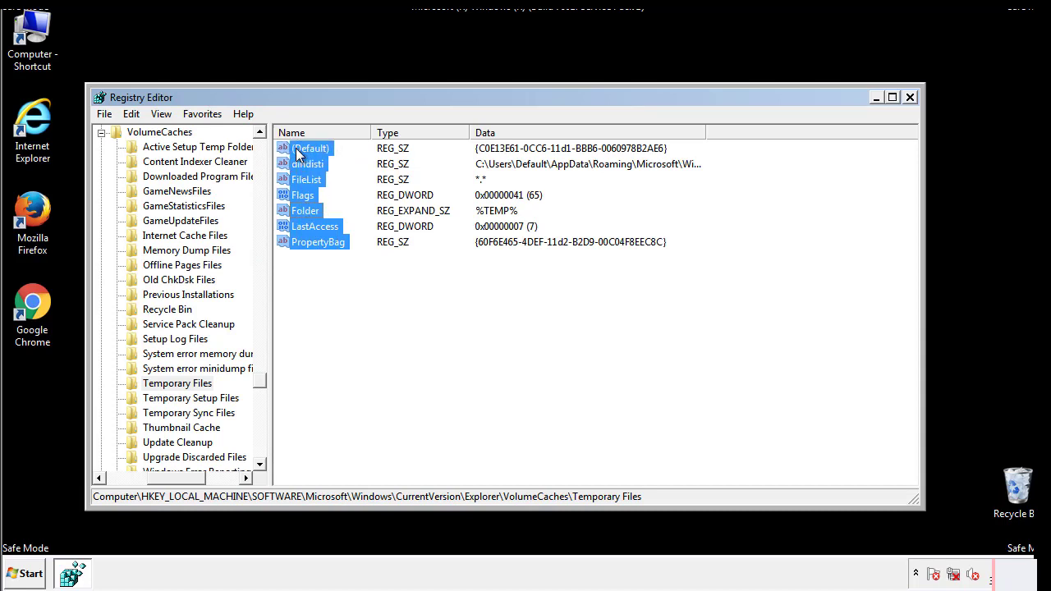
right_click(297, 155)
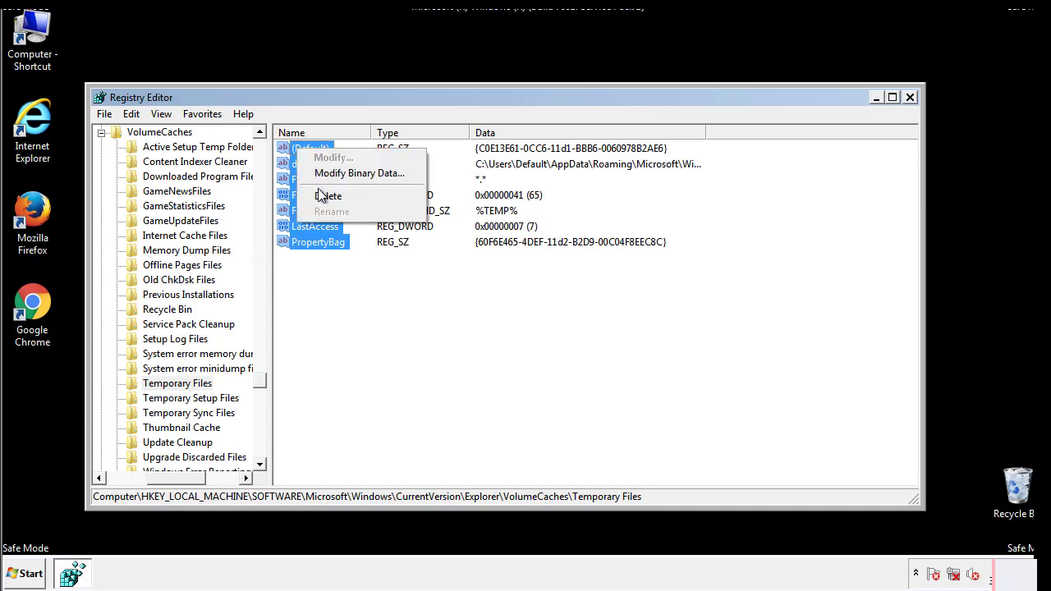
left_click(319, 196)
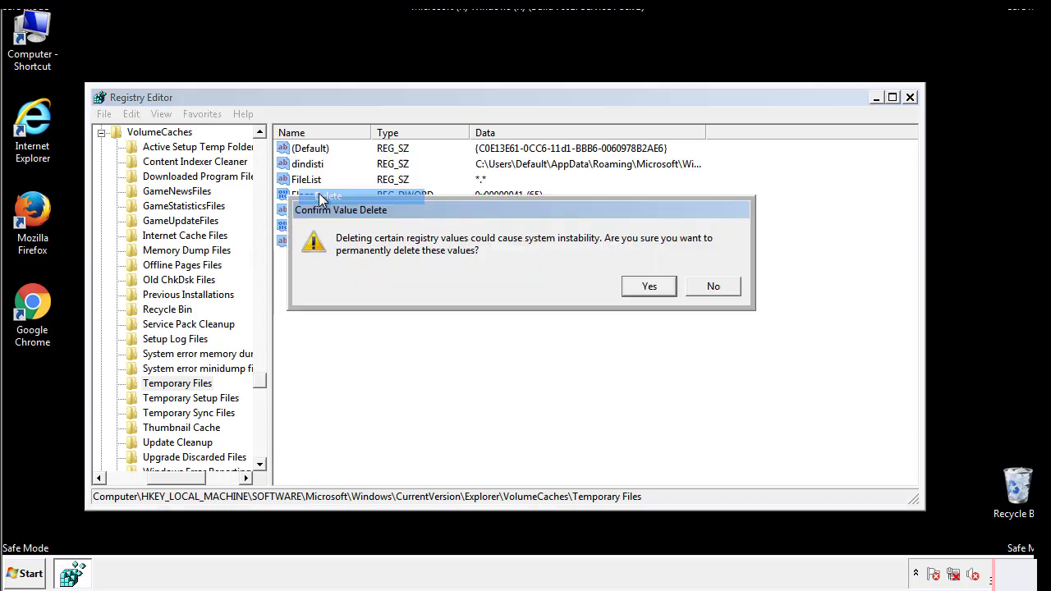
left_click(667, 287)
left_click(362, 195)
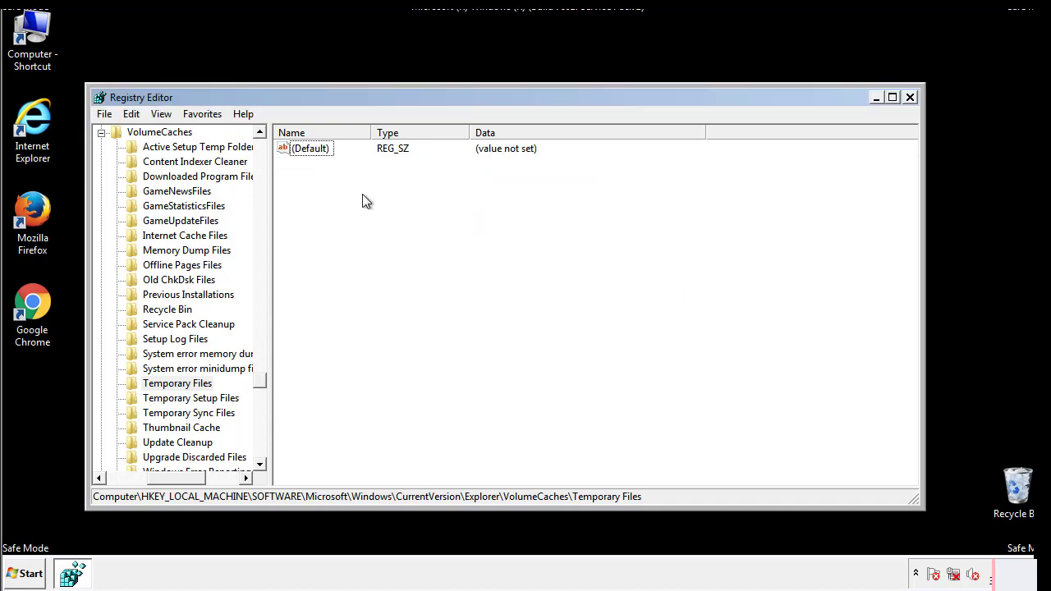
Close Registry Editor, turn off Safe boot in msconfig, apply it, and restart normally.
left_click(910, 97)
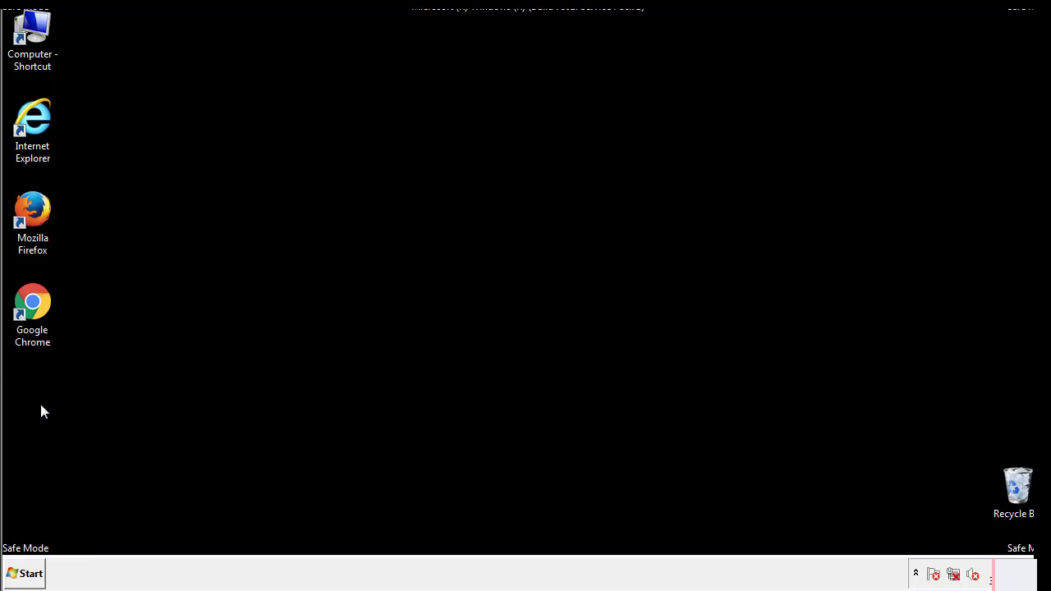
left_click(22, 577)
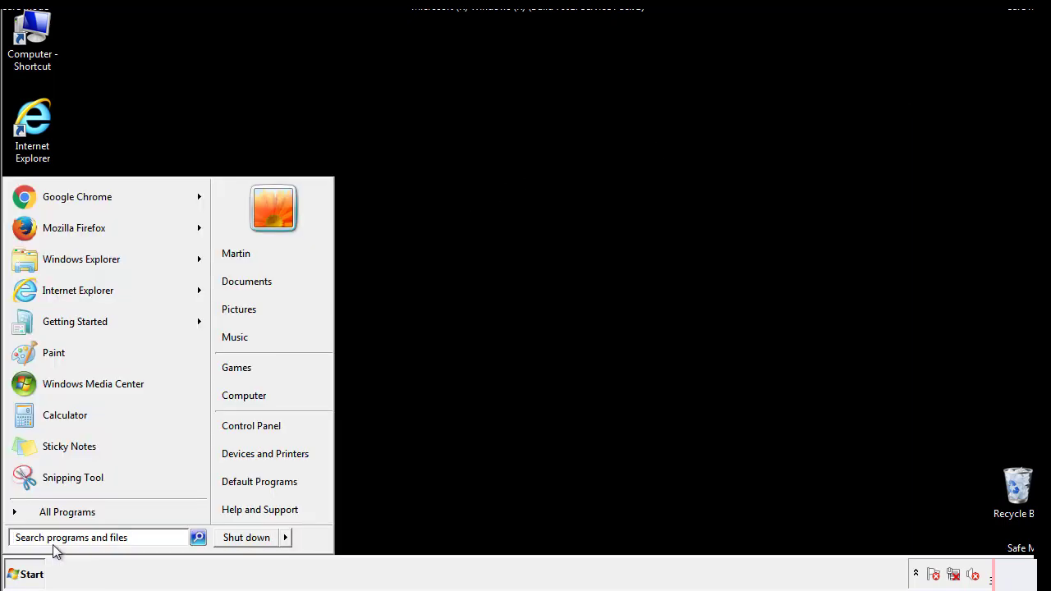
type("mscon")
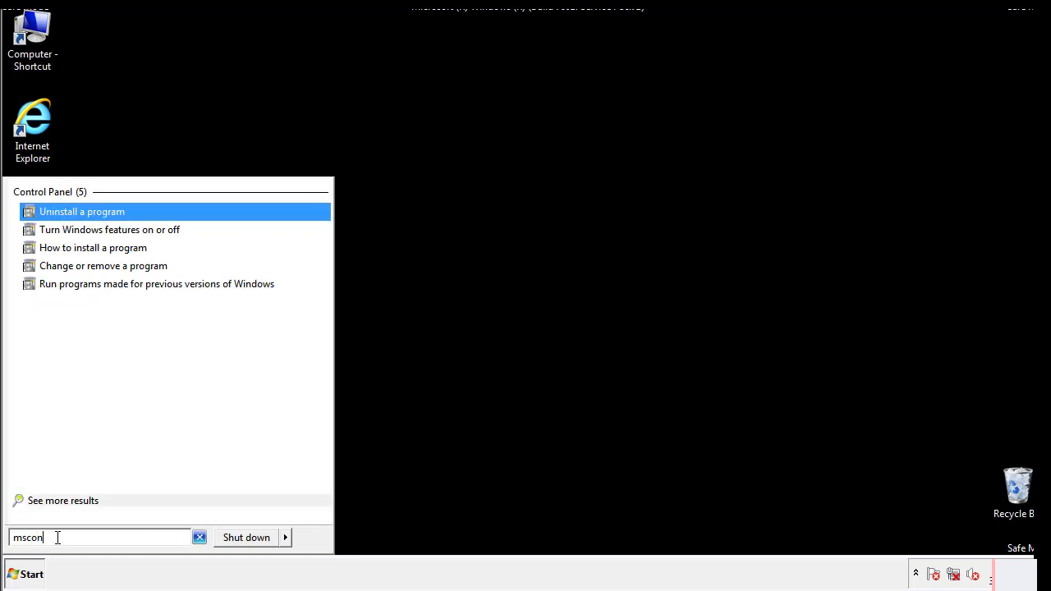
type("fig")
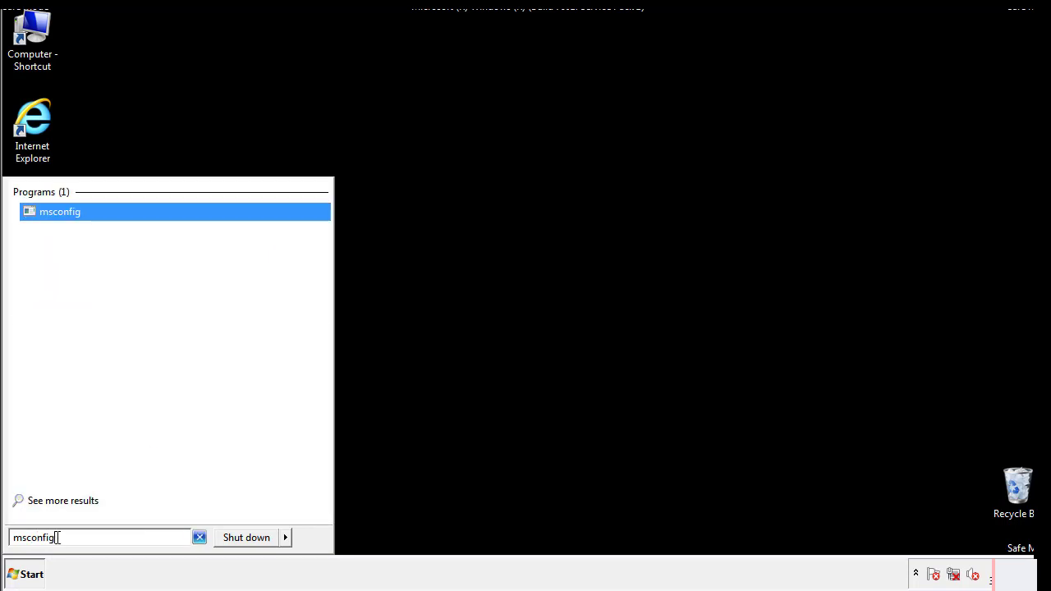
key("Return")
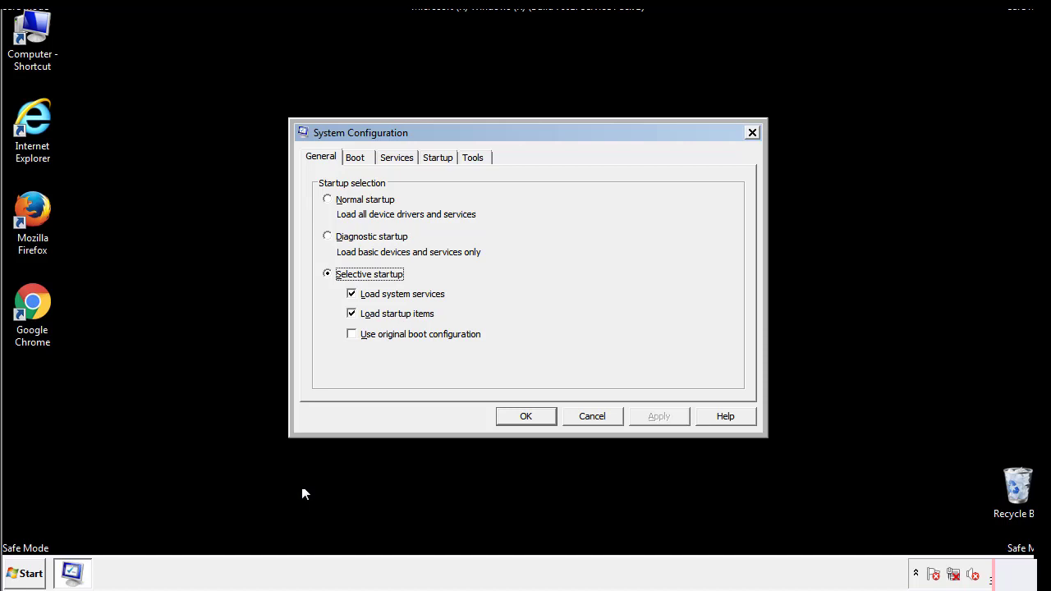
left_click(355, 157)
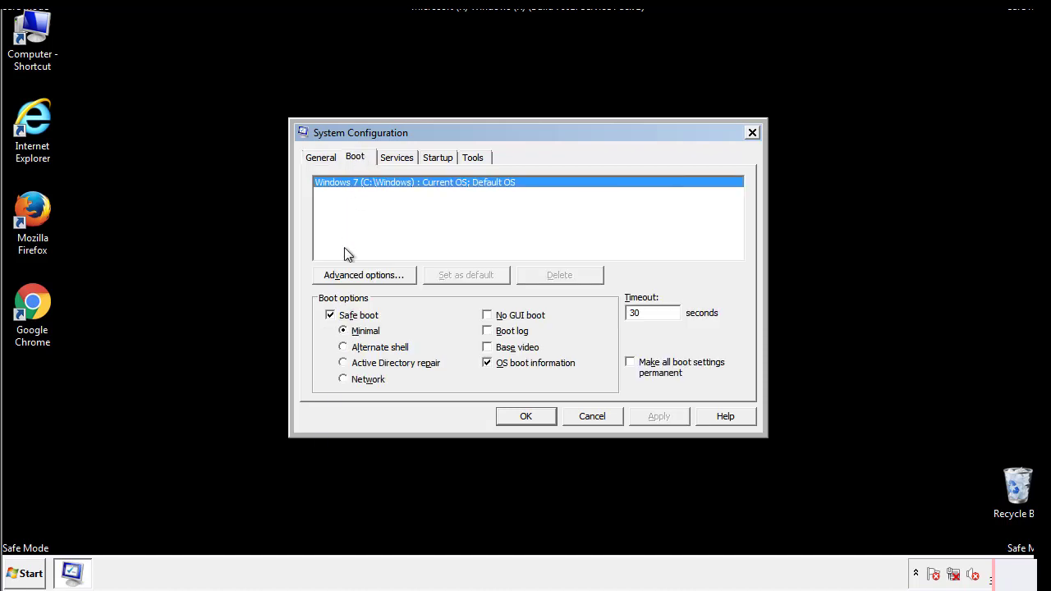
left_click(332, 316)
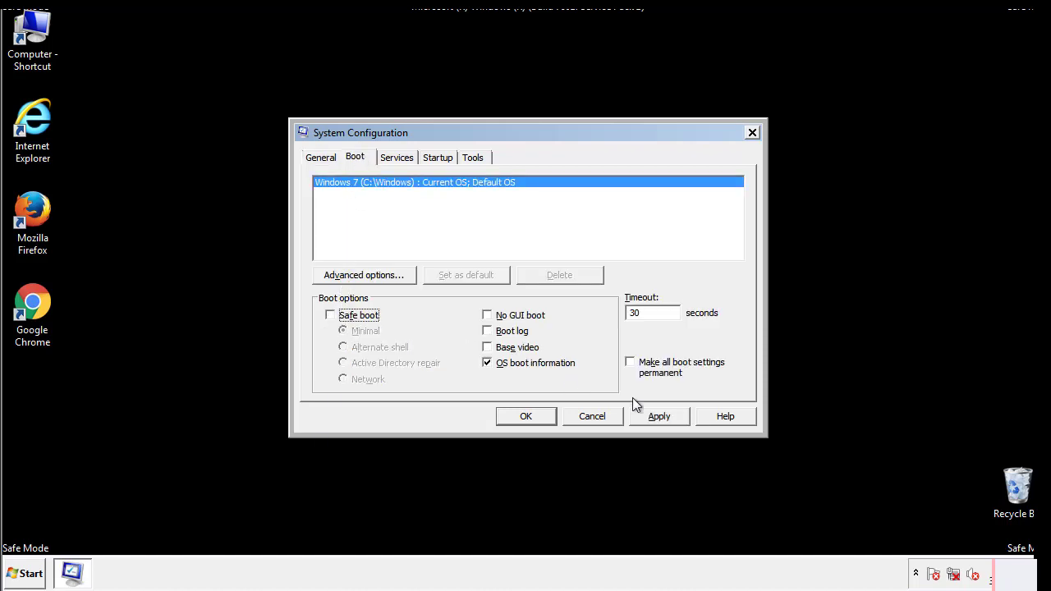
left_click(661, 415)
left_click(523, 419)
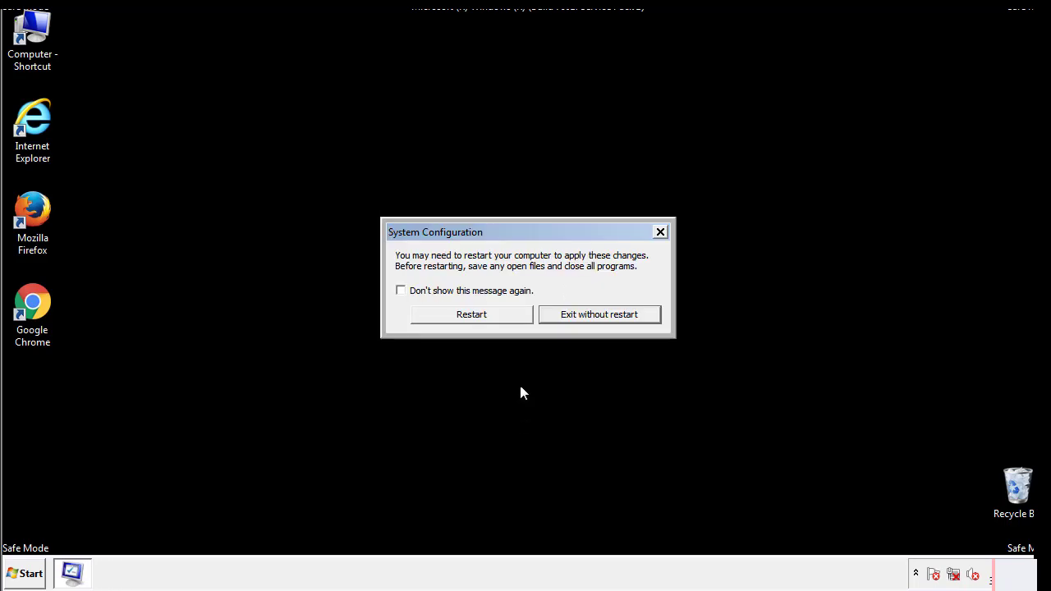
left_click(486, 320)
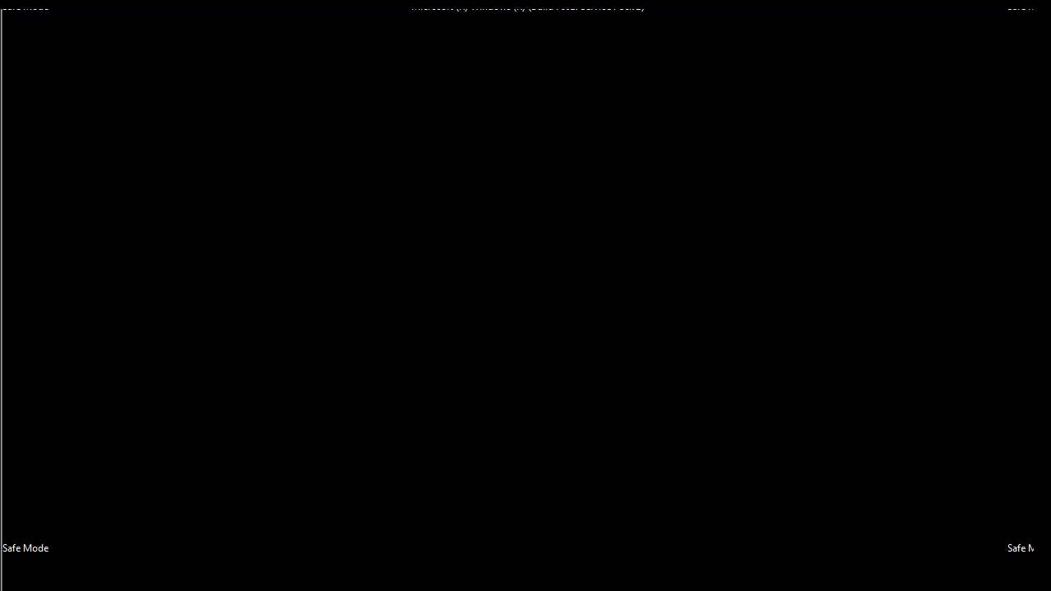